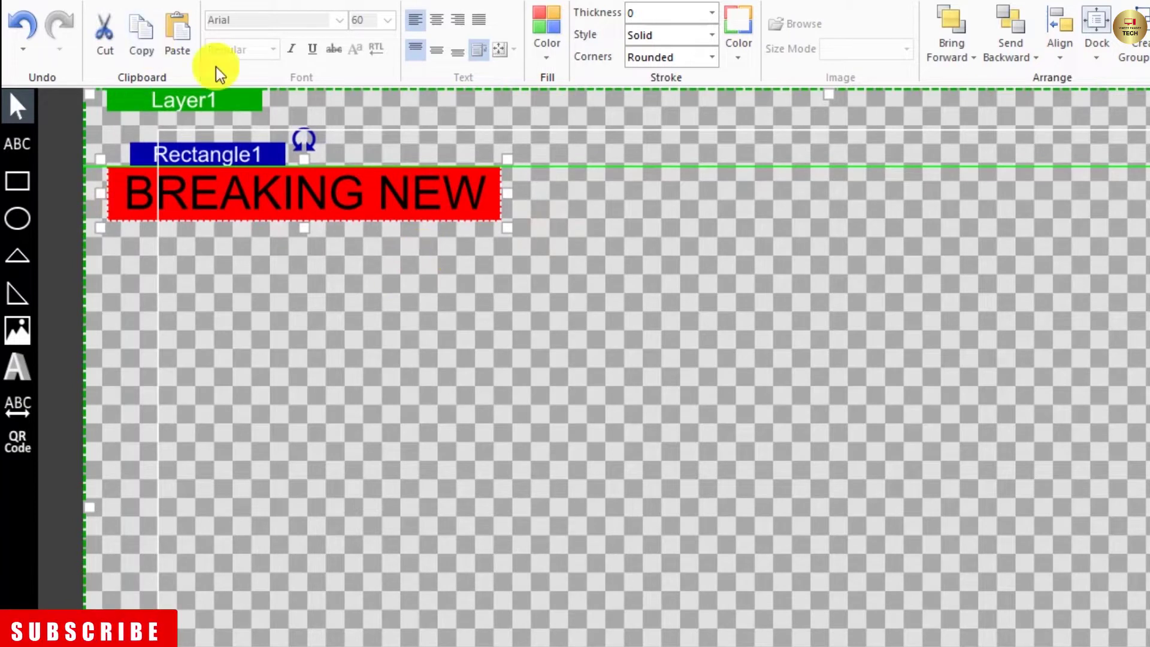
Apply the glossy red style to the BREAKING NEW banner rectangle
left_click(180, 1)
left_click(154, 34)
left_click(85, 41)
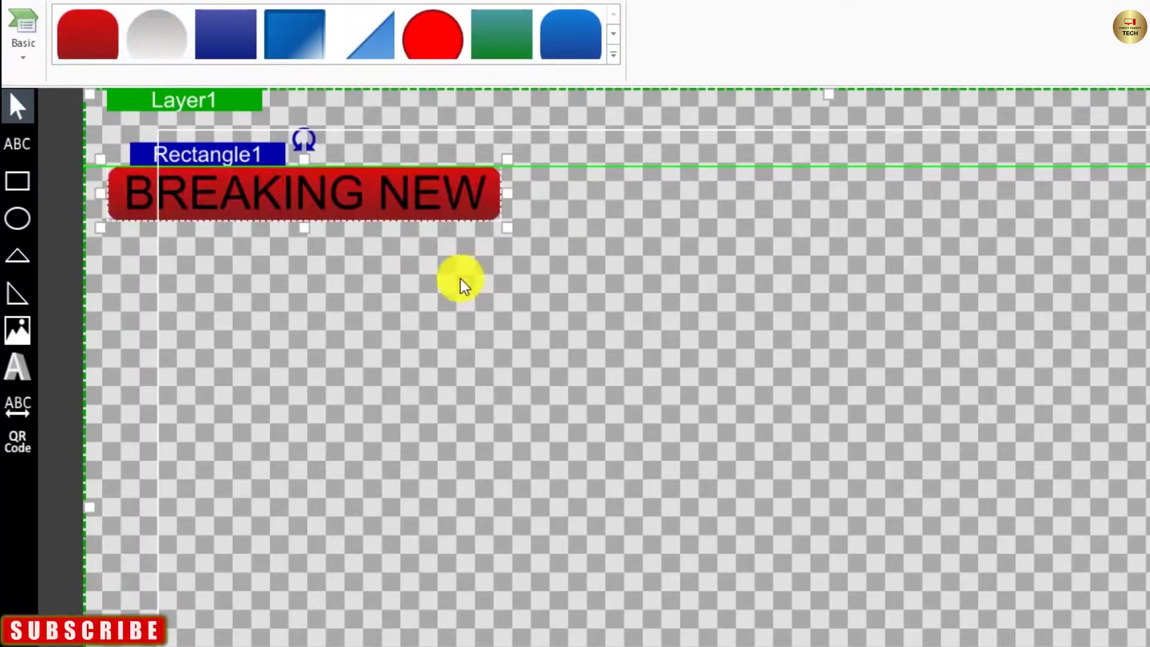
left_click(460, 278)
Make the BREAKING NEW headline text white
left_click(456, 198)
left_click(546, 53)
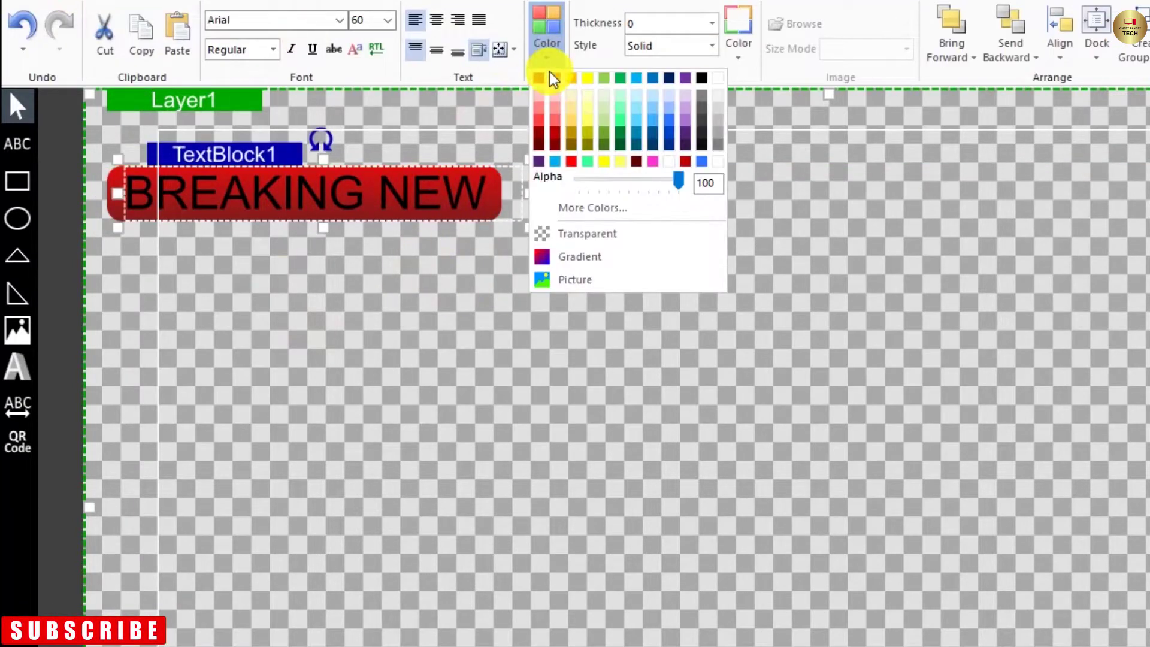
left_click(718, 78)
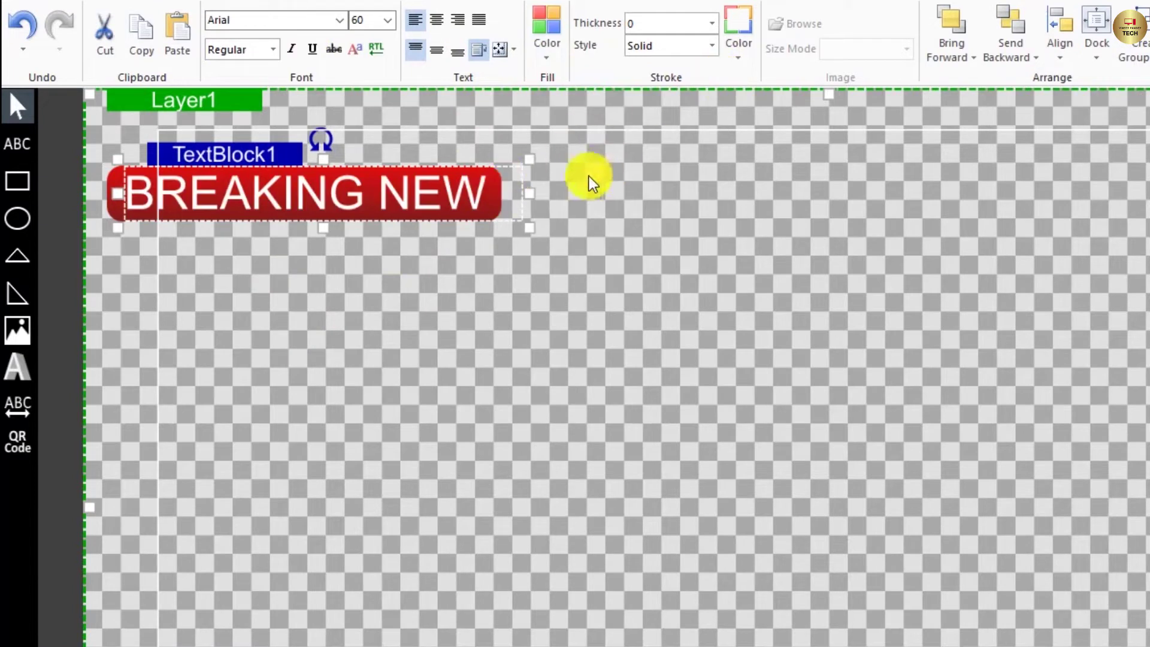
left_click(559, 177)
left_click(16, 184)
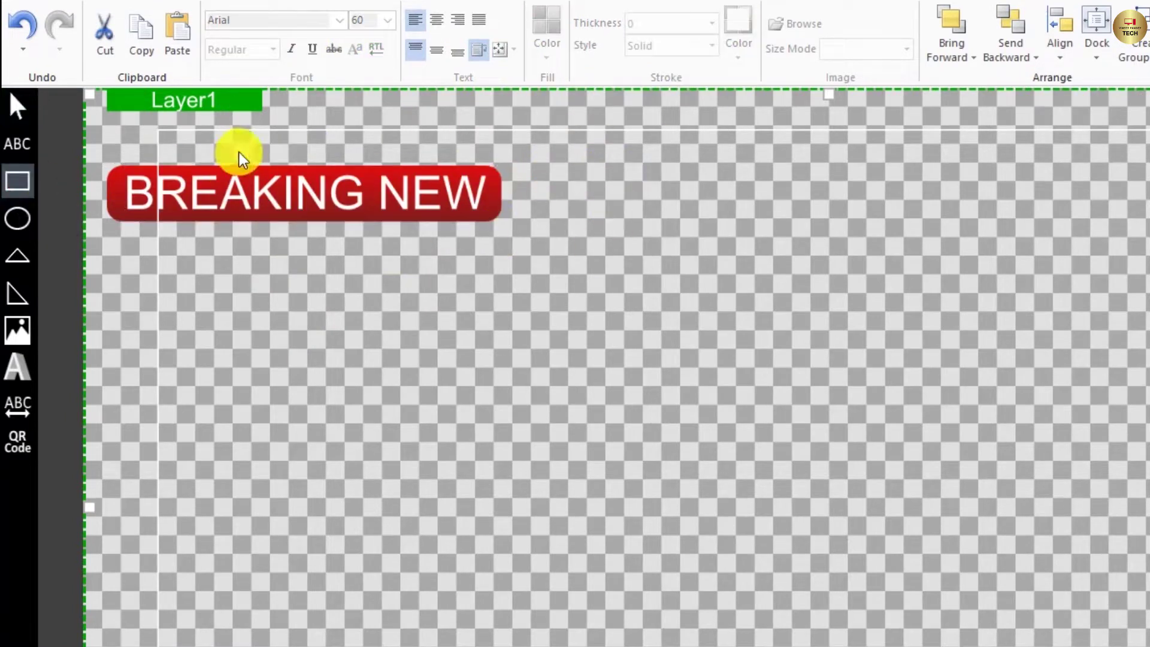
Draw a red bar above the banner and add a TODAY text block on its right part
left_click_drag(239, 152, 502, 166)
mouse_move(385, 152)
left_mouse_down()
mouse_move(366, 141)
mouse_move(368, 152)
mouse_move(374, 142)
left_mouse_up()
left_click(17, 143)
left_click_drag(272, 139, 427, 171)
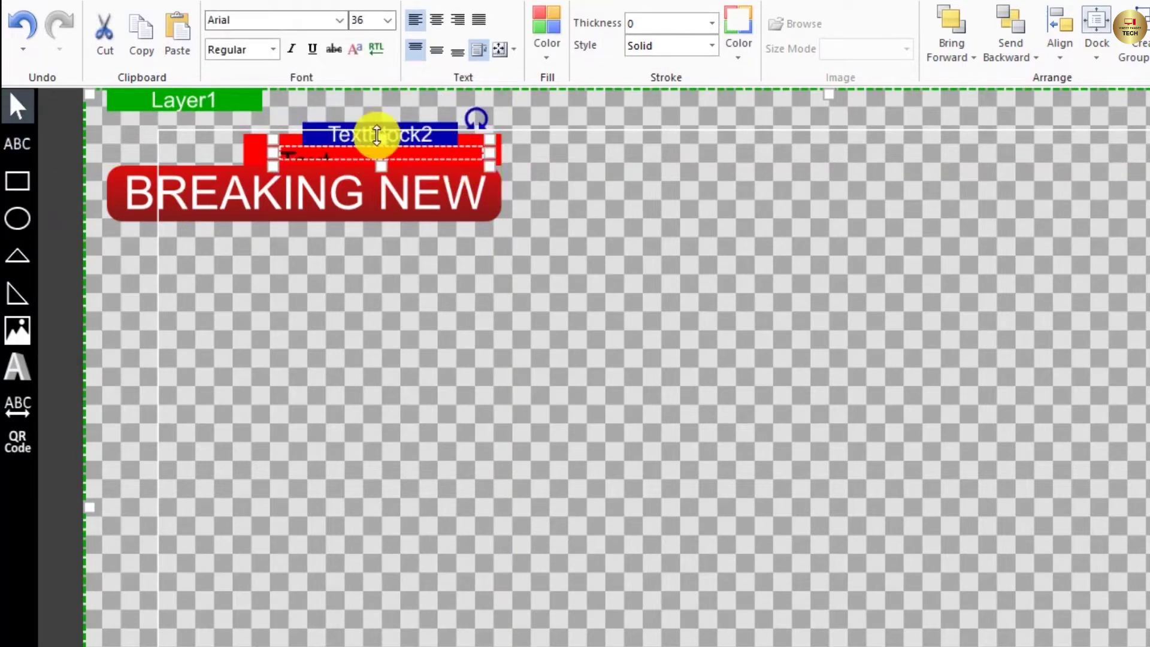
double_click(350, 151)
type("TODAY")
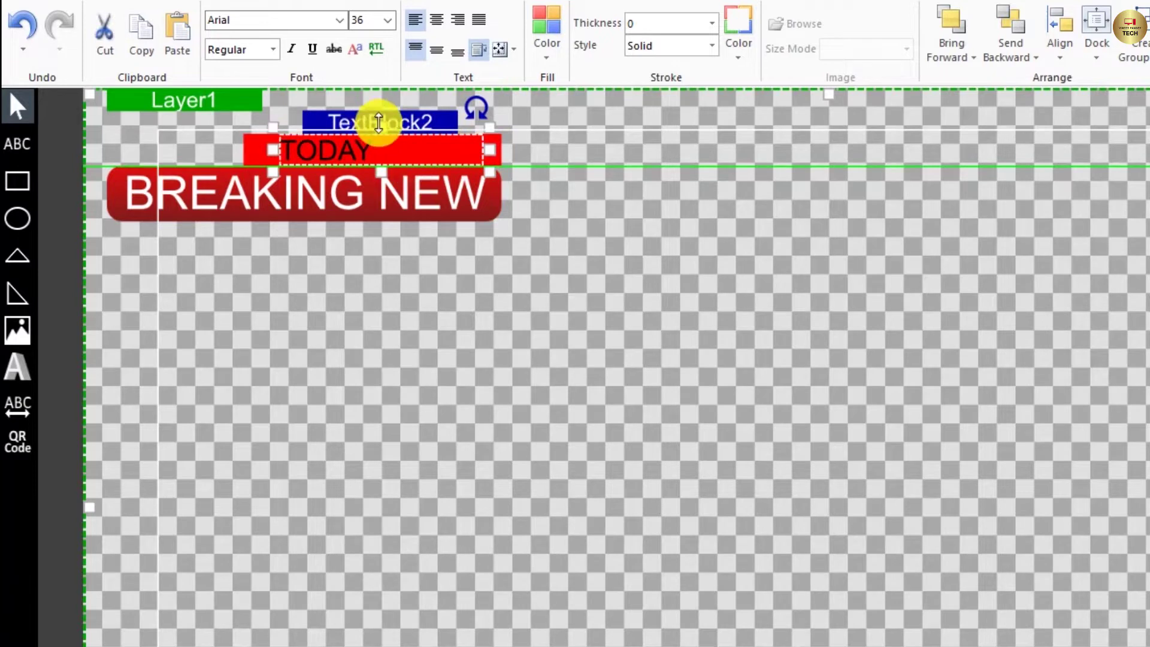
left_click_drag(380, 120, 459, 109)
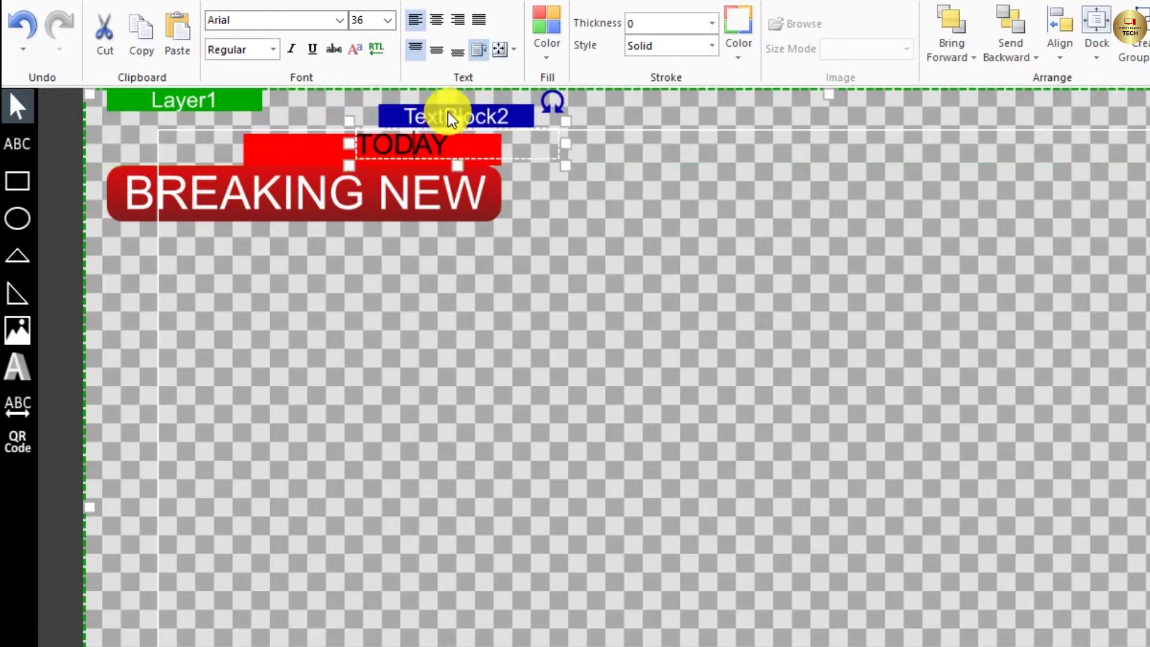
Trim the red bar's left and right ends so it fits around TODAY
left_click(257, 159)
left_click_drag(239, 150, 345, 148)
left_click_drag(506, 149, 496, 150)
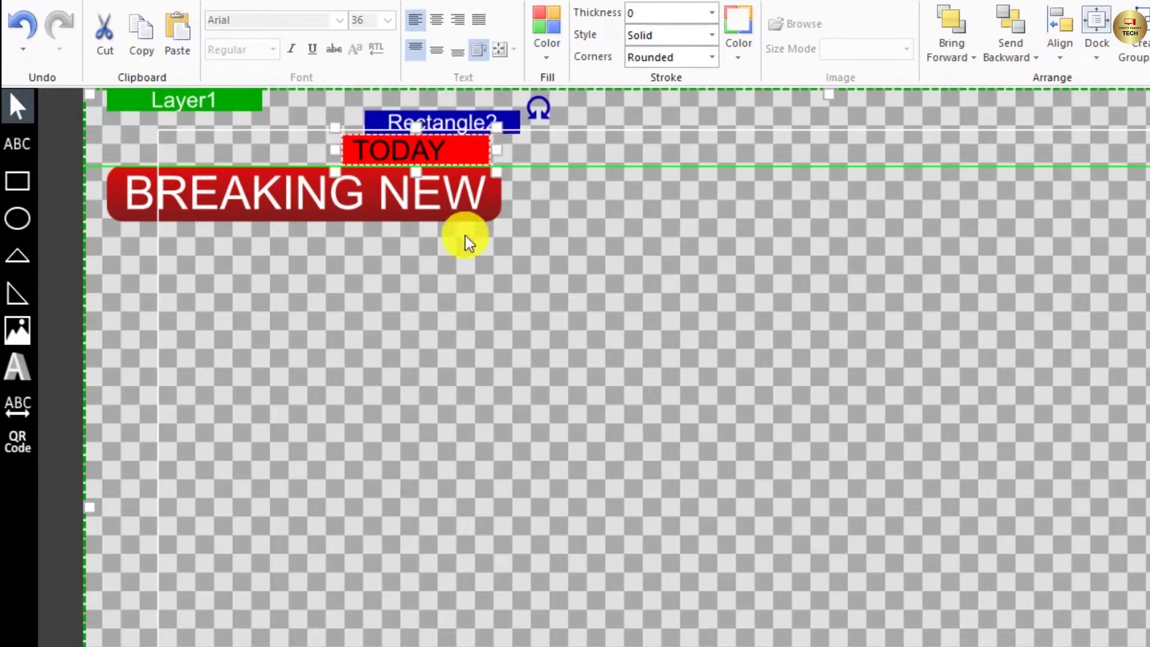
left_click(296, 292)
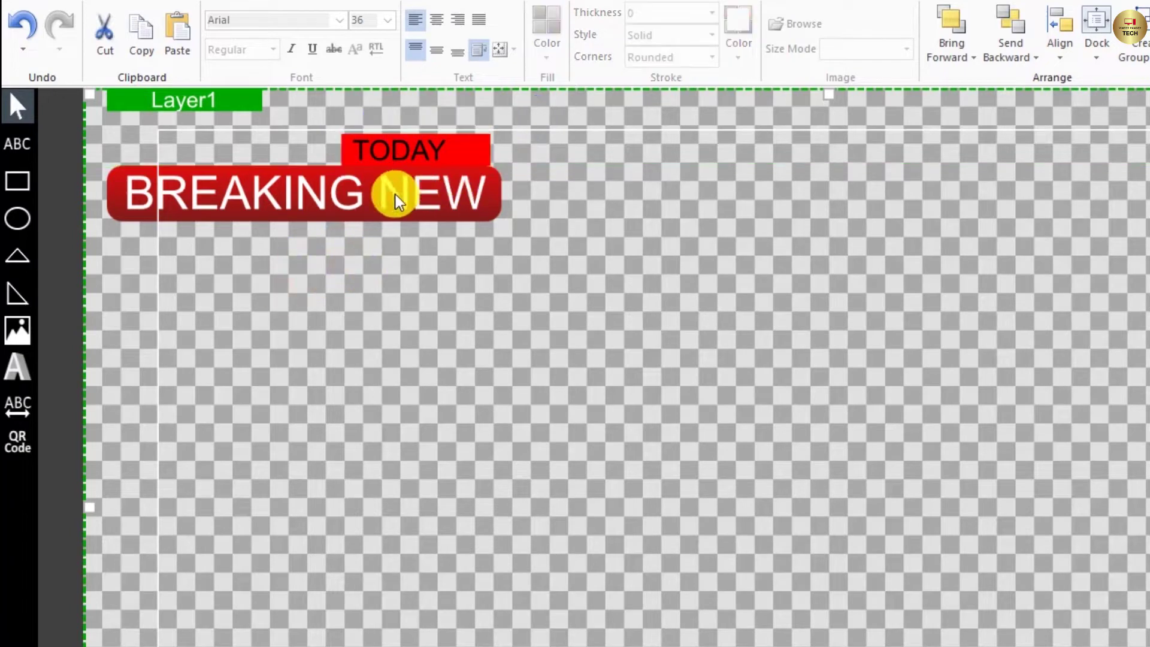
left_click(372, 189)
Make the banner yellow with black text, and delete NEW so it reads BREAKING
key("BackSpace")
key("BackSpace")
key("BackSpace")
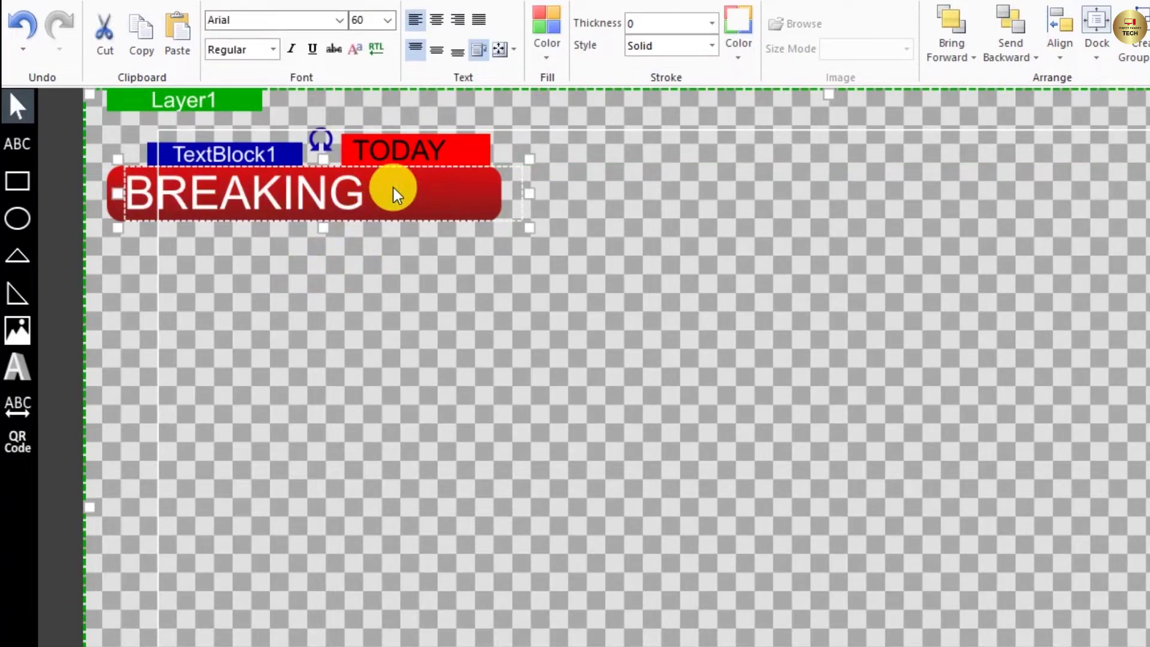
key("ctrl+z")
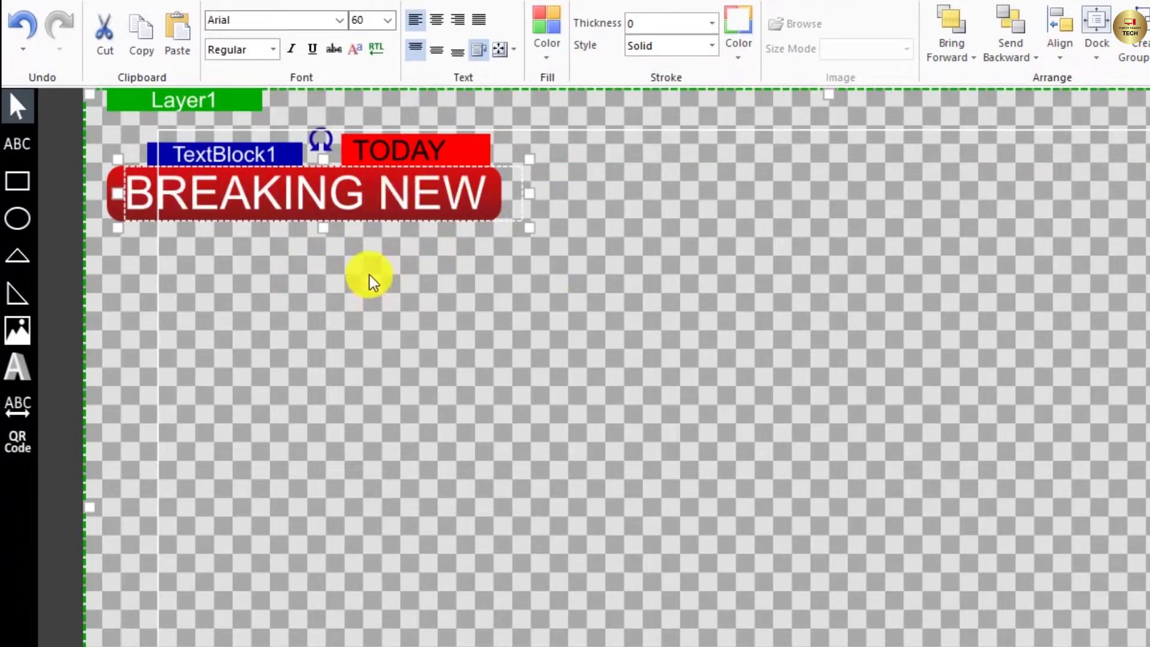
left_click(369, 274)
left_click(415, 198)
left_click(547, 36)
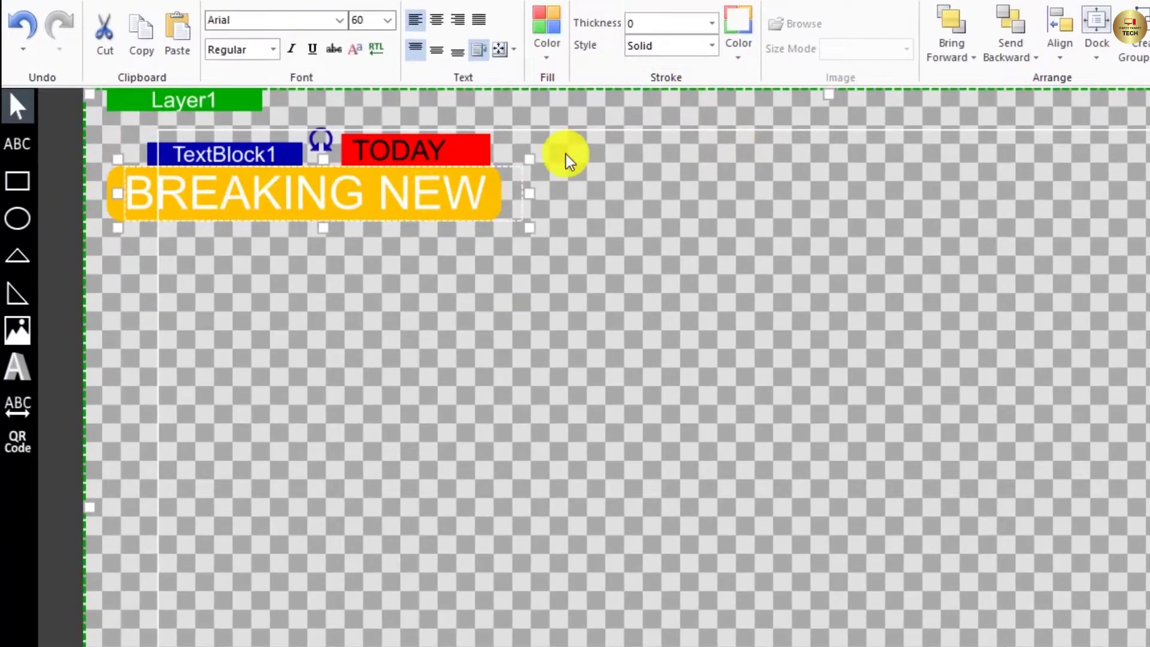
left_click(546, 48)
left_click(699, 78)
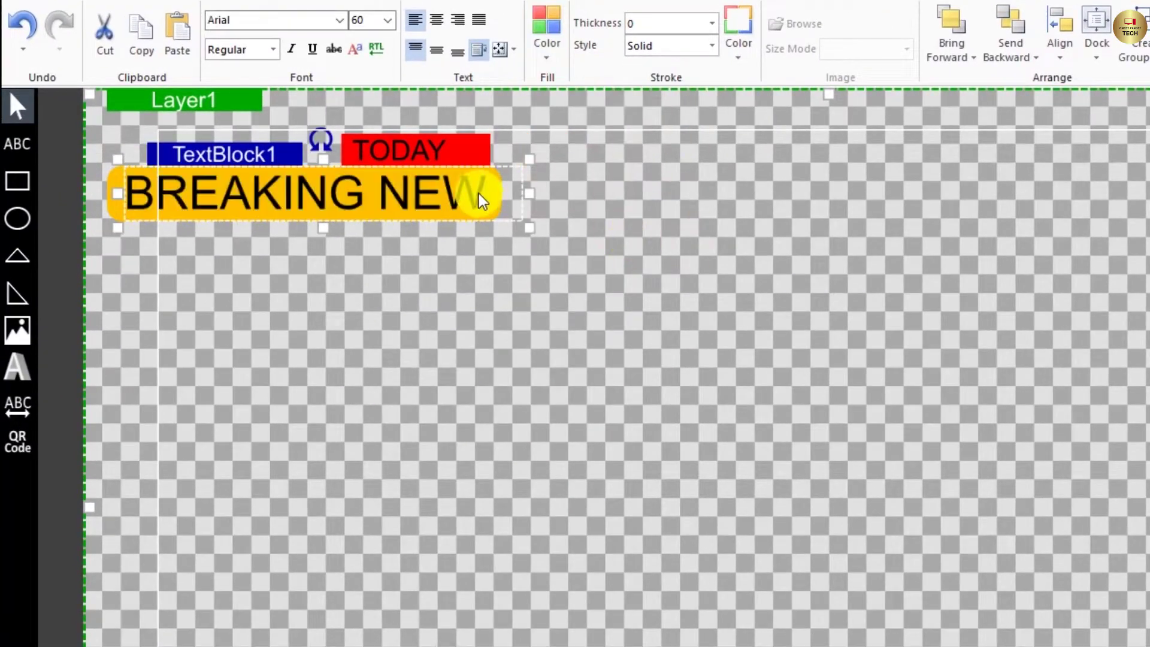
key("BackSpace")
key("BackSpace")
key("BackSpace")
left_click_drag(529, 193, 497, 193)
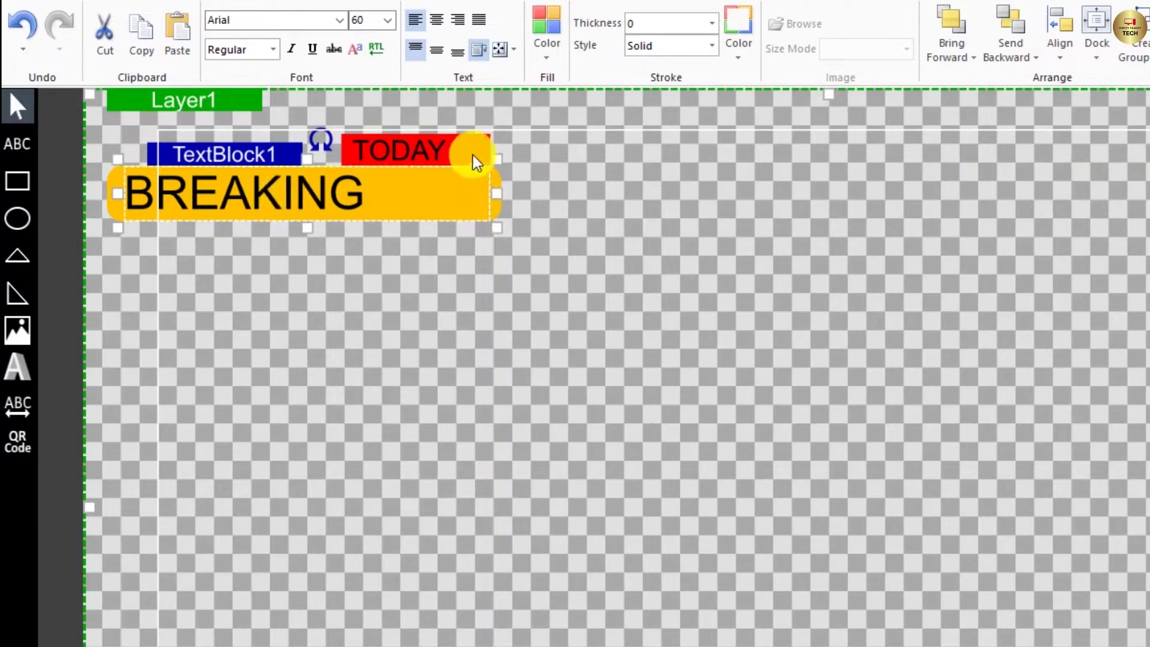
Change the tag text from TODAY to LIVE and shorten its red bar
double_click(479, 155)
type("LIVE")
left_click(496, 165)
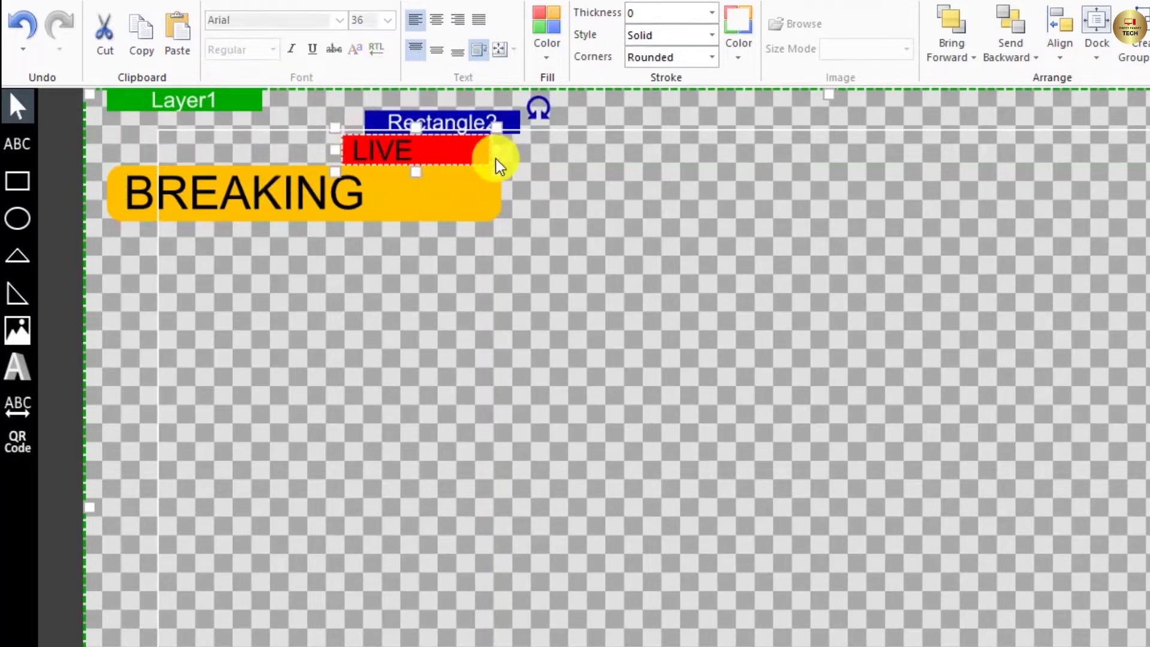
left_click_drag(452, 149, 481, 123)
Set both LIVE and BREAKING to italic
left_click(426, 123)
left_click(291, 49)
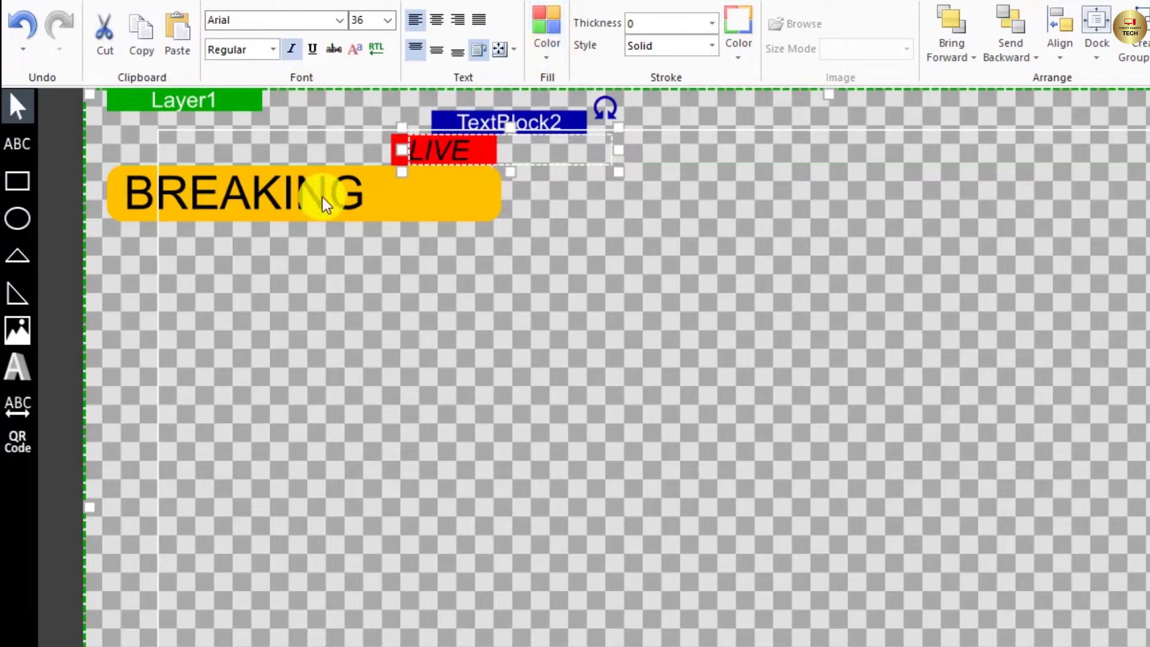
left_click(322, 197)
left_click(291, 49)
left_click(470, 141)
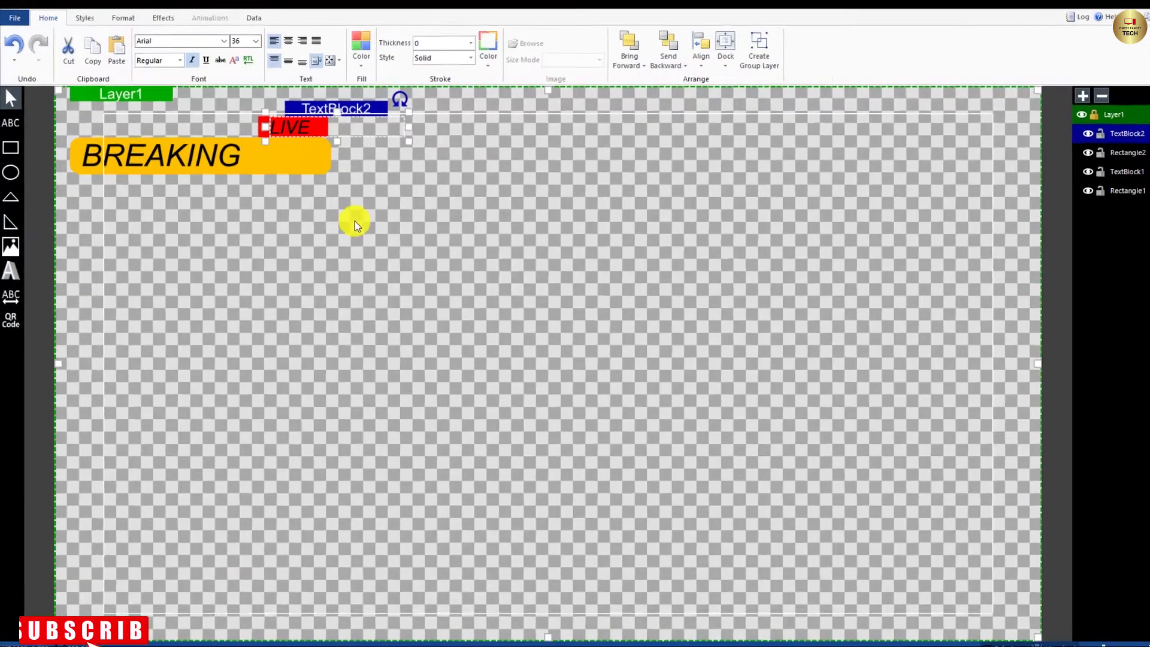
left_click(11, 148)
Draw a red bar below BREAKING and place a NEW text block on it
left_click_drag(241, 175, 336, 195)
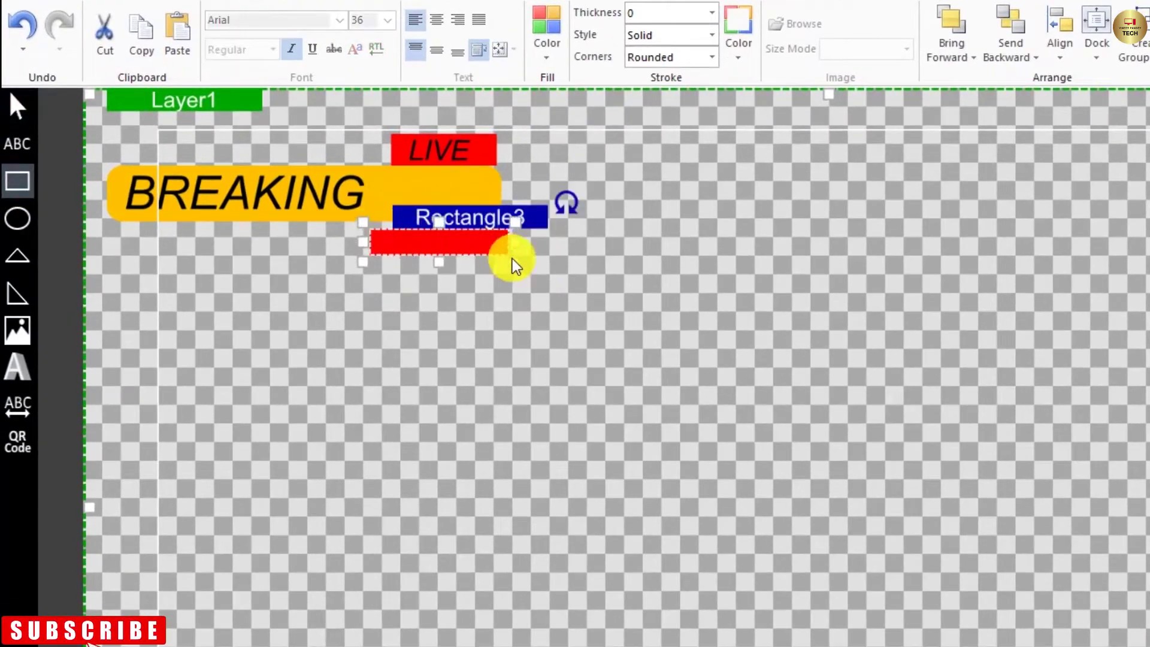
left_click(17, 144)
left_click(440, 243)
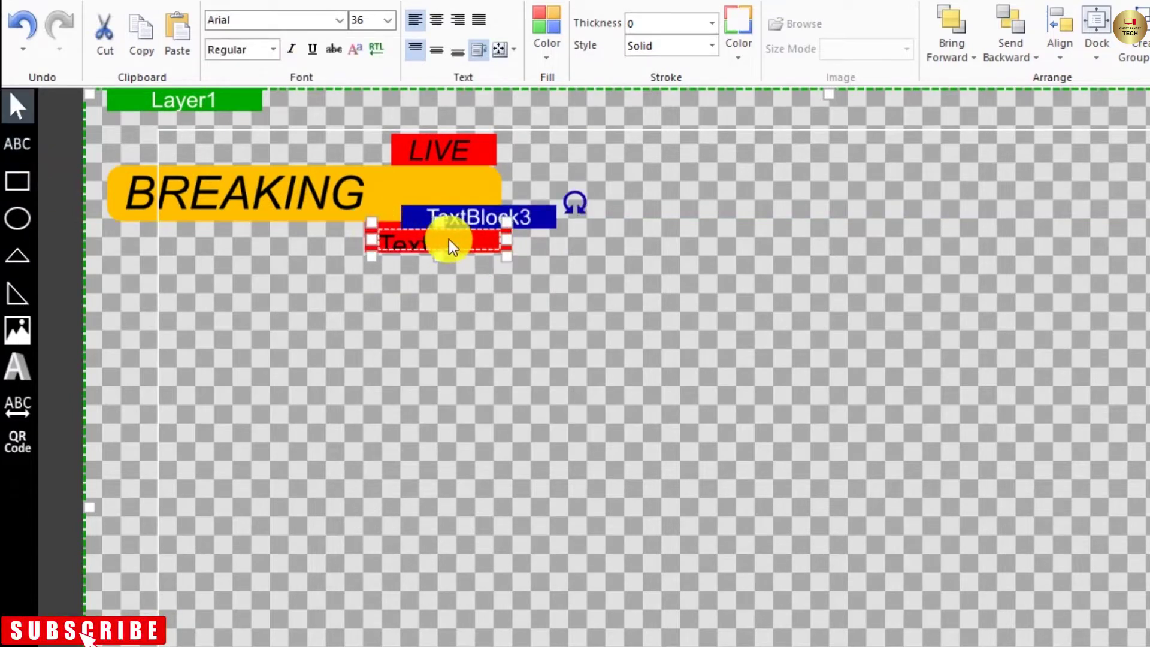
type("NEW")
left_click_drag(505, 240, 551, 236)
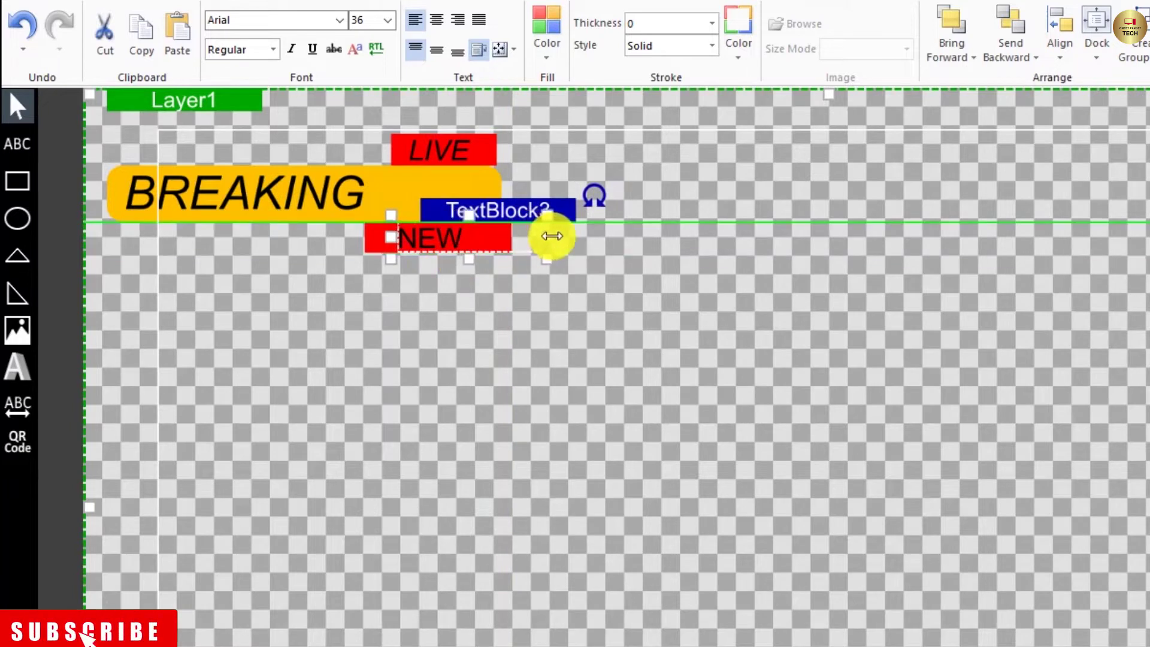
left_click_drag(390, 237, 378, 236)
left_click_drag(428, 210, 447, 209)
Make NEW italic, then bold NEW, BREAKING and LIVE
left_click(289, 52)
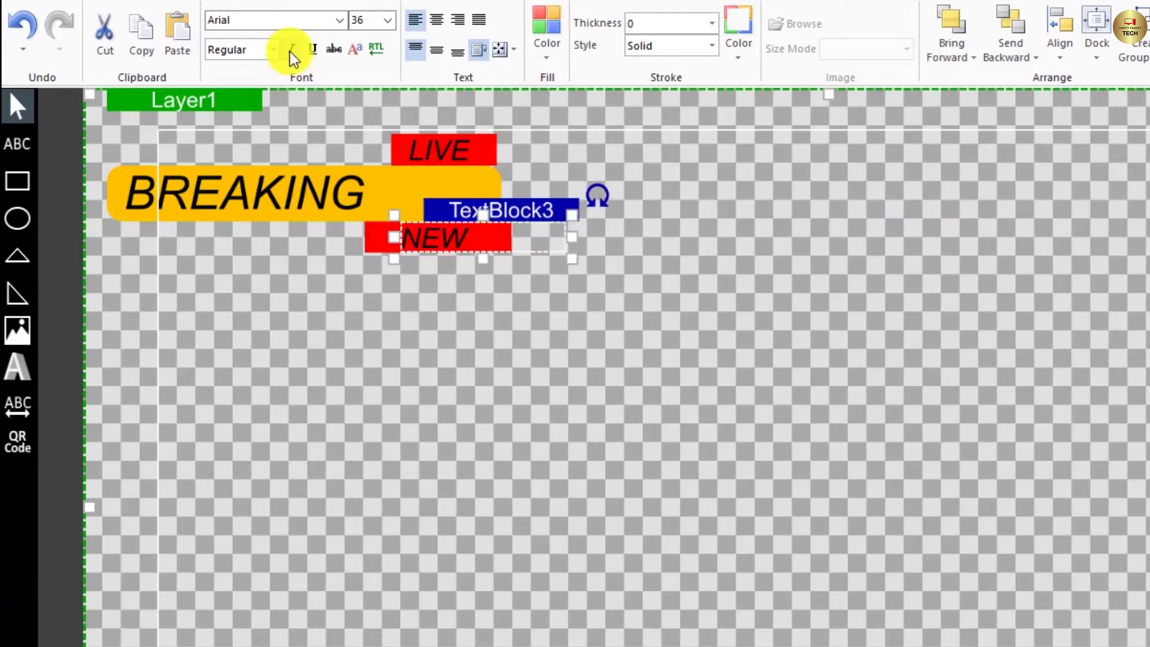
left_click(272, 49)
left_click(227, 93)
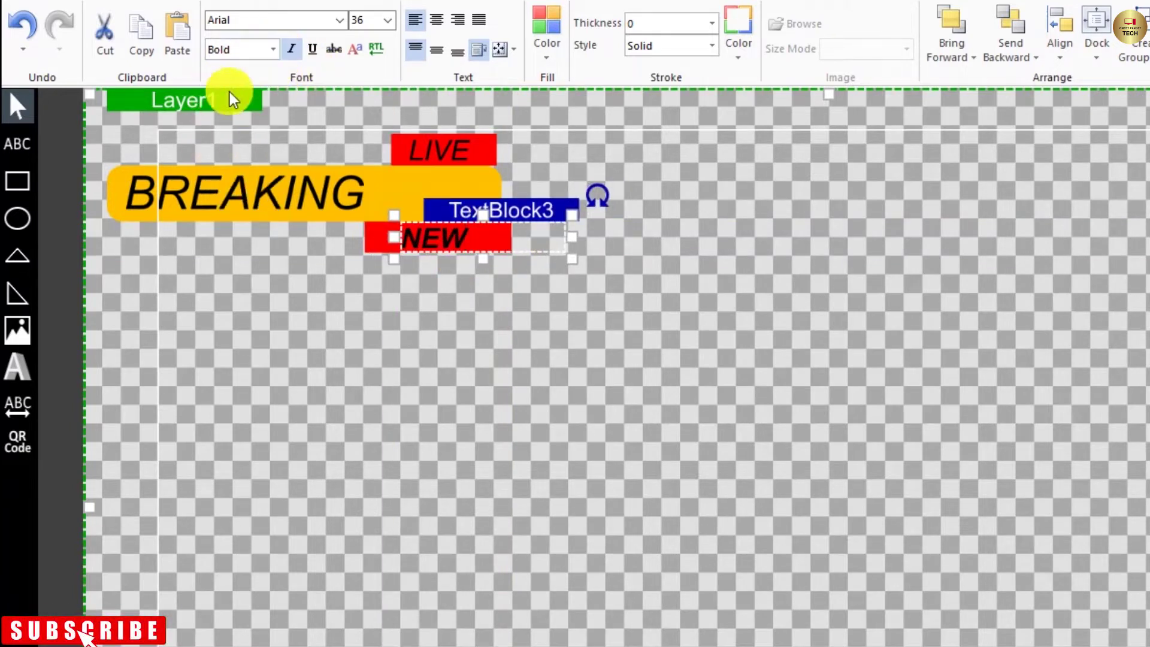
left_click(252, 193)
left_click(271, 52)
left_click(227, 92)
left_click(443, 149)
left_click(272, 49)
left_click(228, 93)
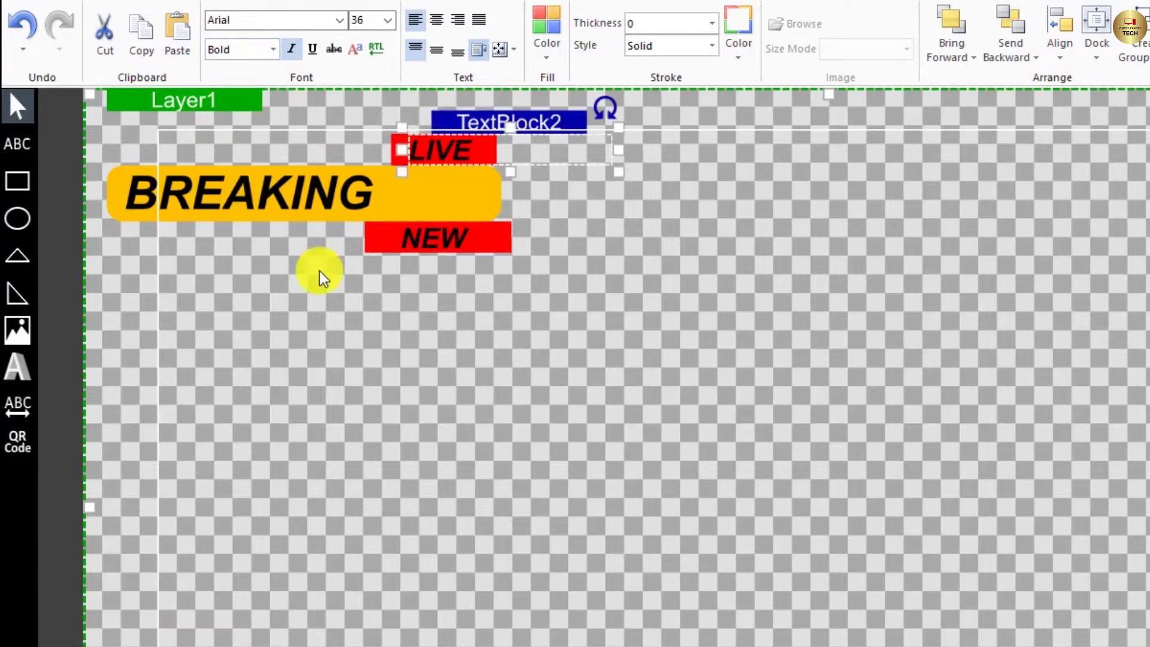
Pull in the right end of the red bar behind NEW
left_click(609, 277)
left_click(559, 248)
left_click(510, 237)
left_click_drag(513, 236, 495, 244)
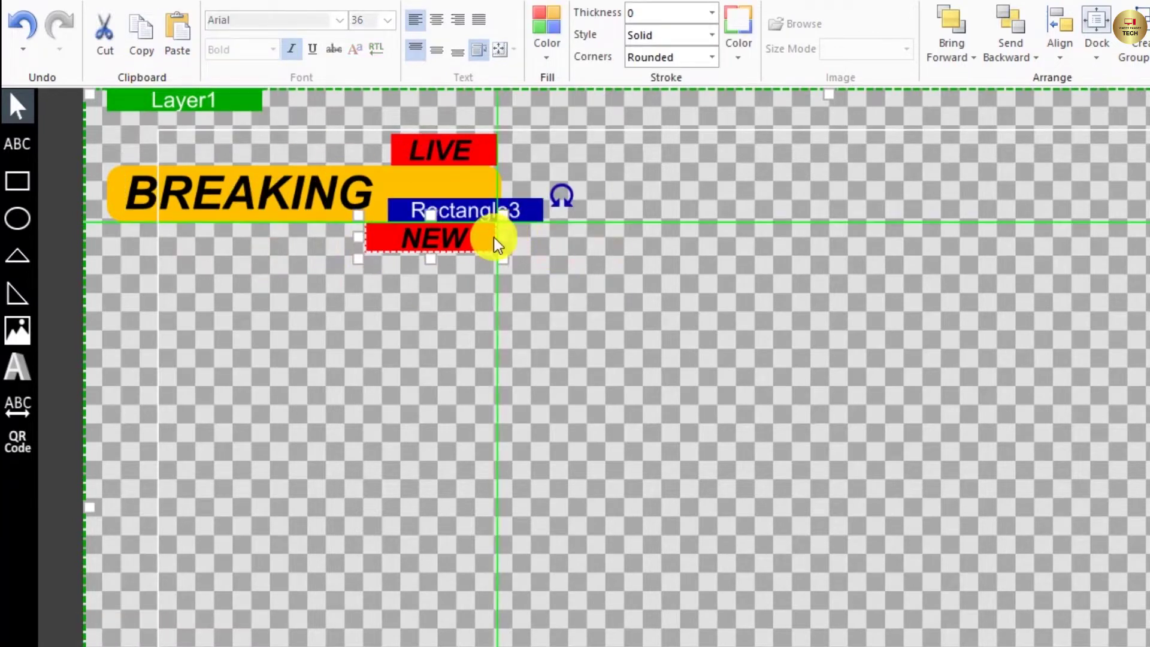
Line up the NEW bar under LIVE, slant the banner and LIVE bar, and lower the LIVE tag
left_click_drag(365, 237, 392, 240)
left_click(293, 330)
left_click(471, 204)
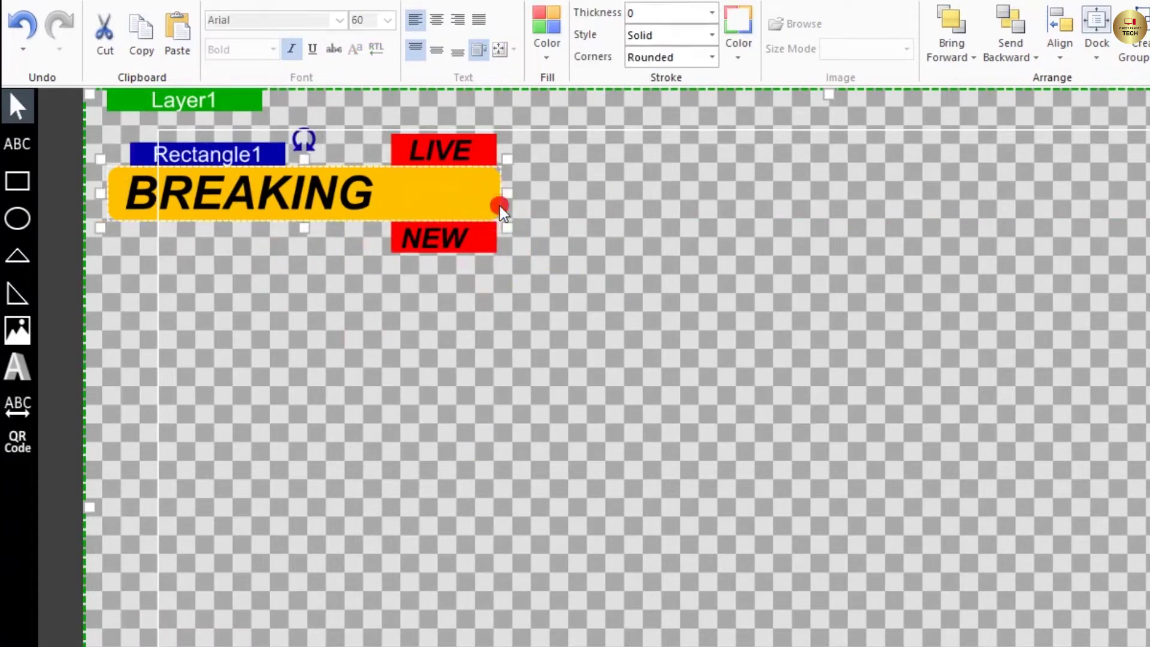
left_click_drag(303, 142, 331, 139)
left_click(303, 193)
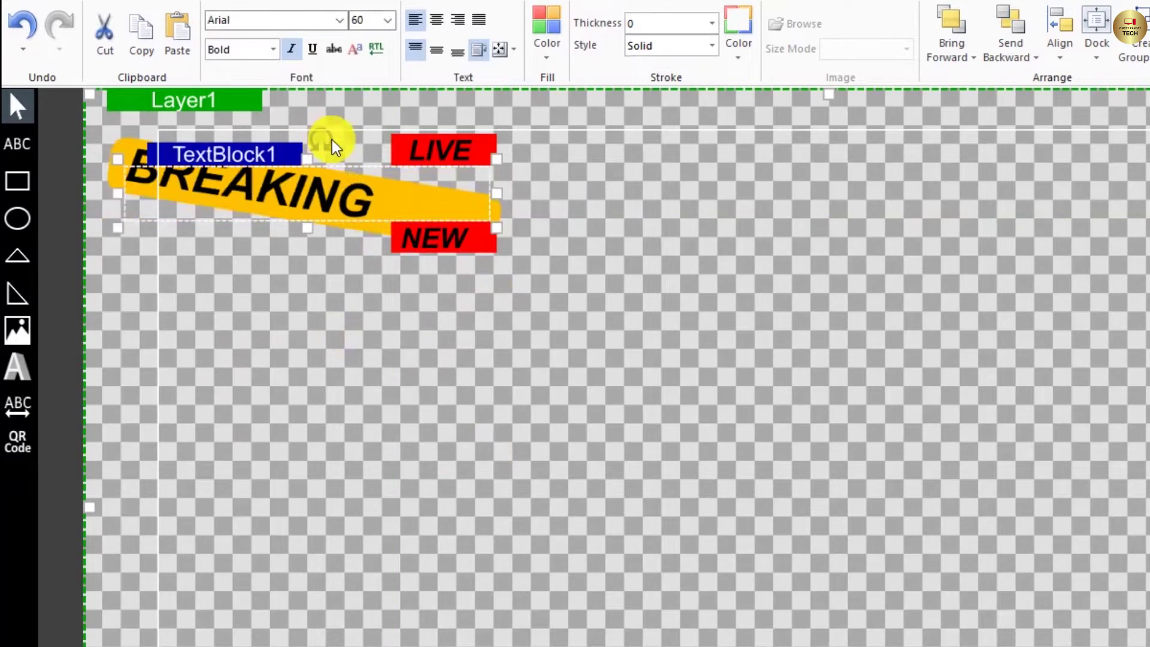
left_click(473, 152)
left_click(483, 150)
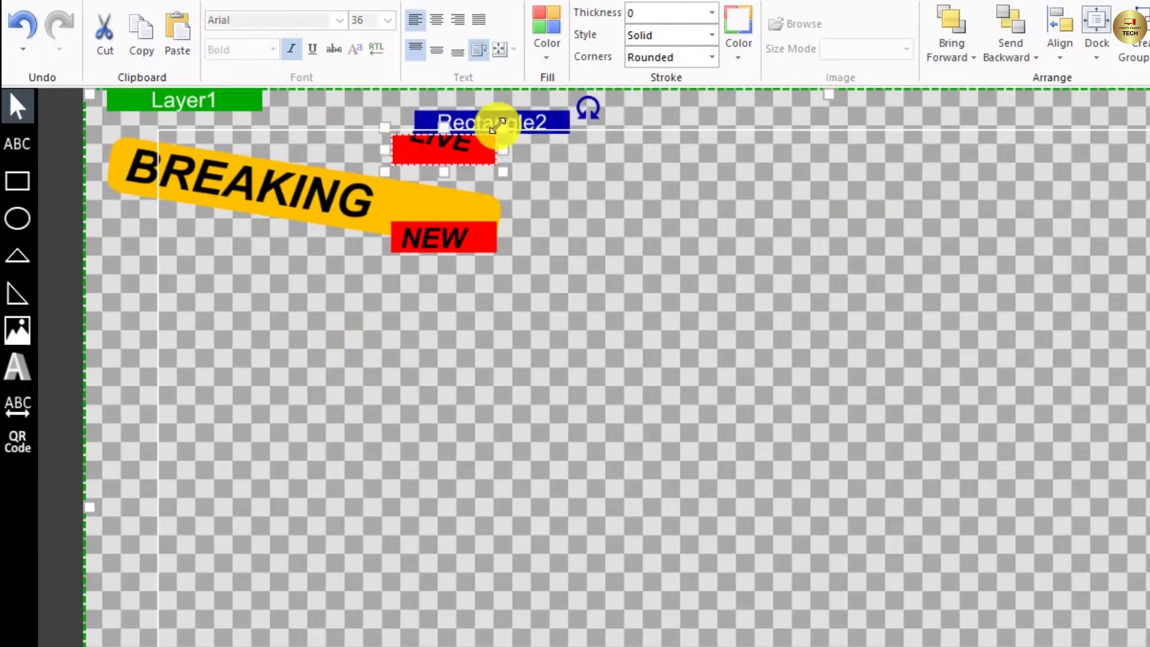
left_click_drag(588, 110, 590, 128)
left_click(461, 174)
left_click(442, 149, "ctrl")
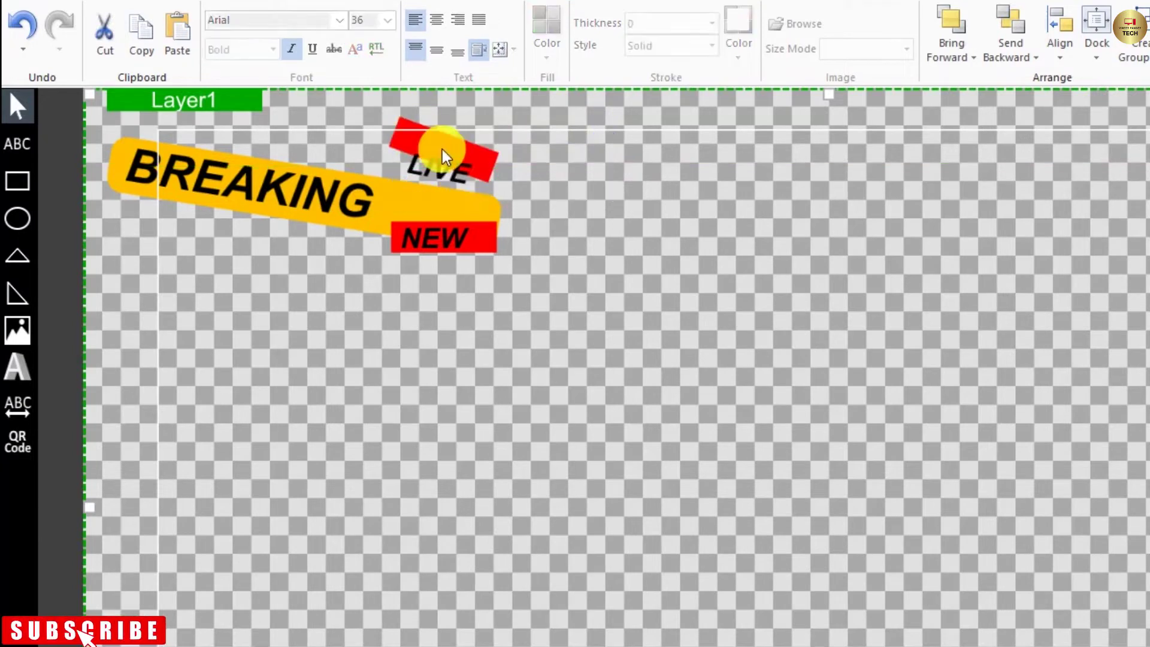
left_click_drag(442, 149, 512, 200)
Reposition the red LIVE and NEW tags at the banner's right end
left_click(514, 217)
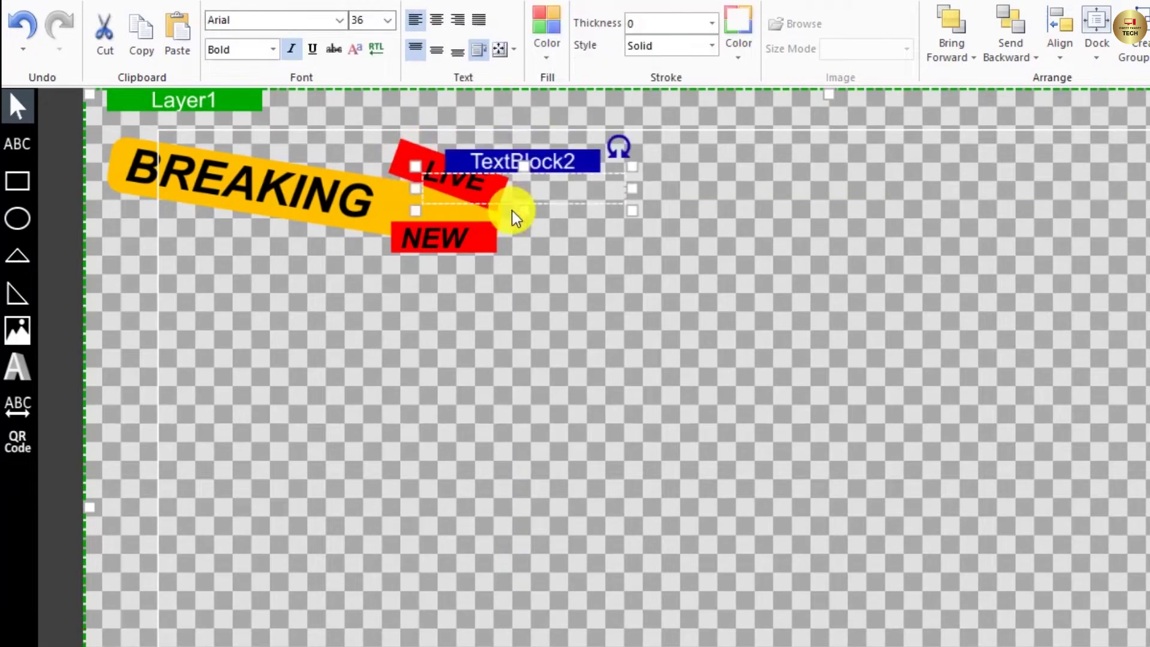
left_click(444, 180)
left_click(498, 207)
left_click(393, 169)
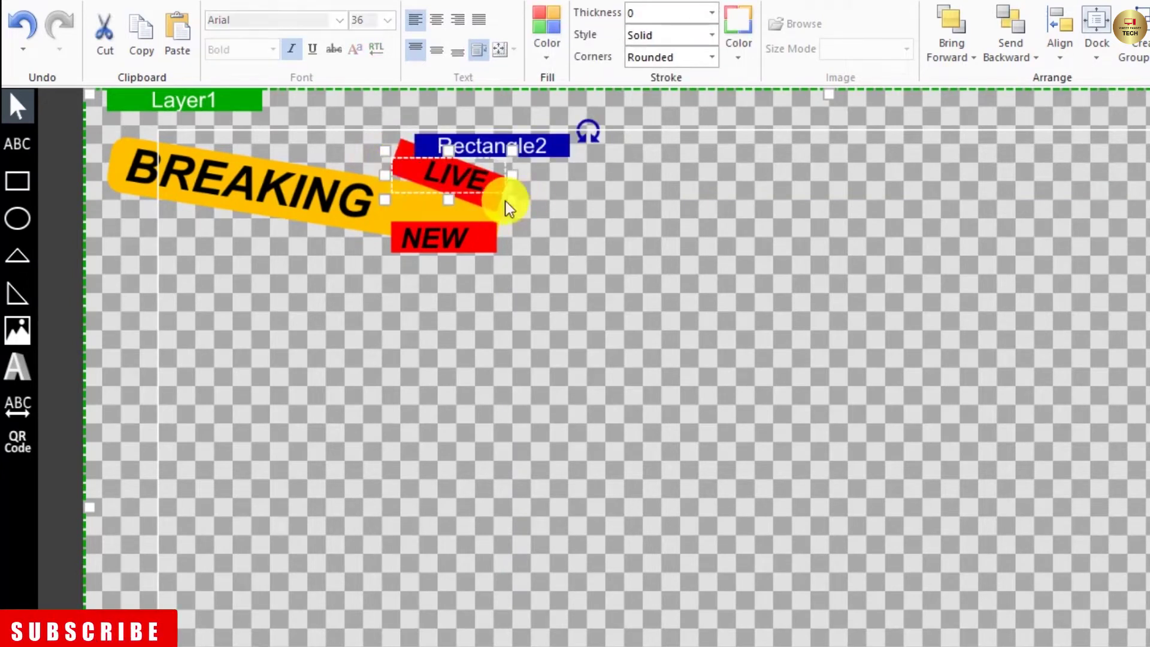
left_click(592, 124)
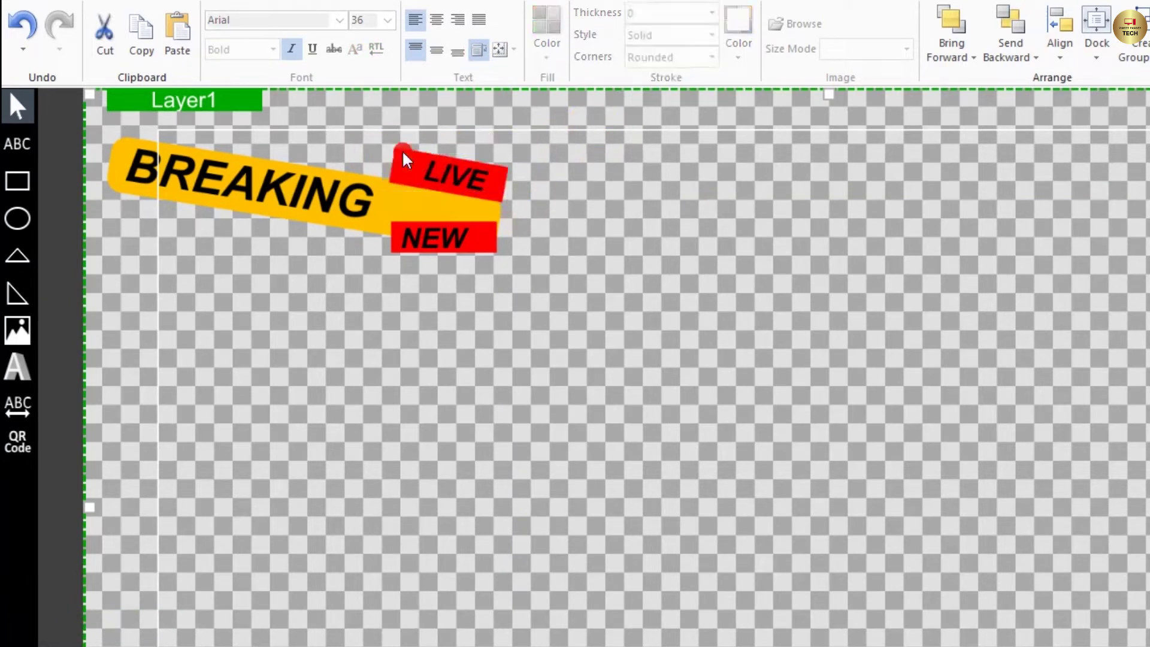
left_click(416, 246)
left_click(419, 231)
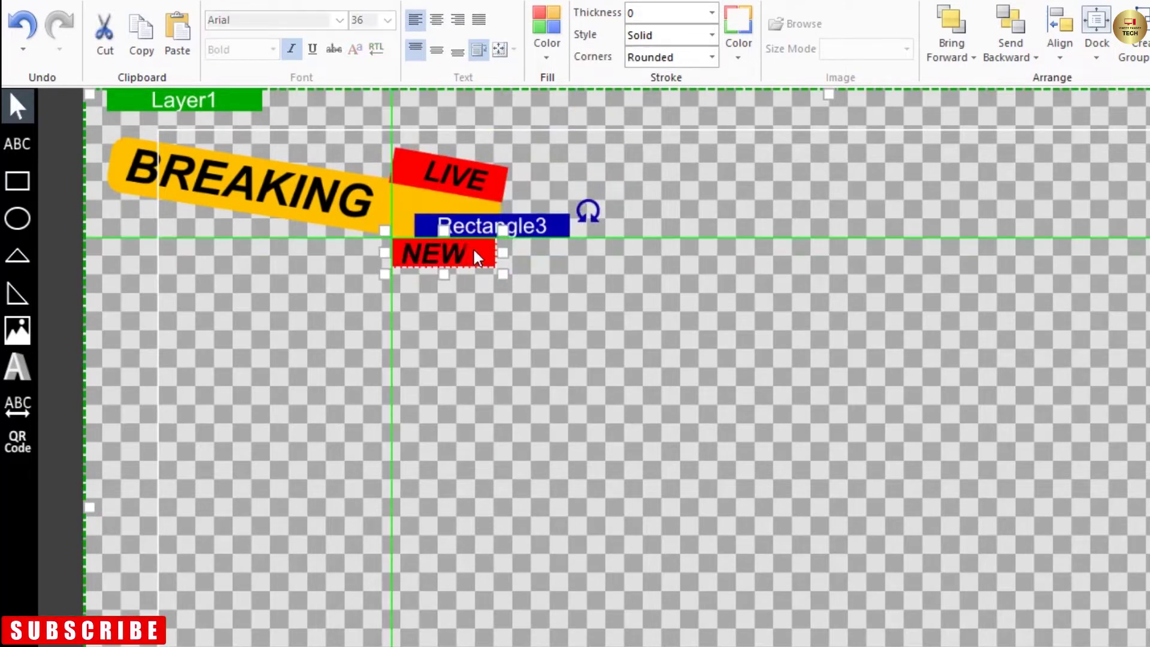
left_click(588, 216)
left_click(121, 388)
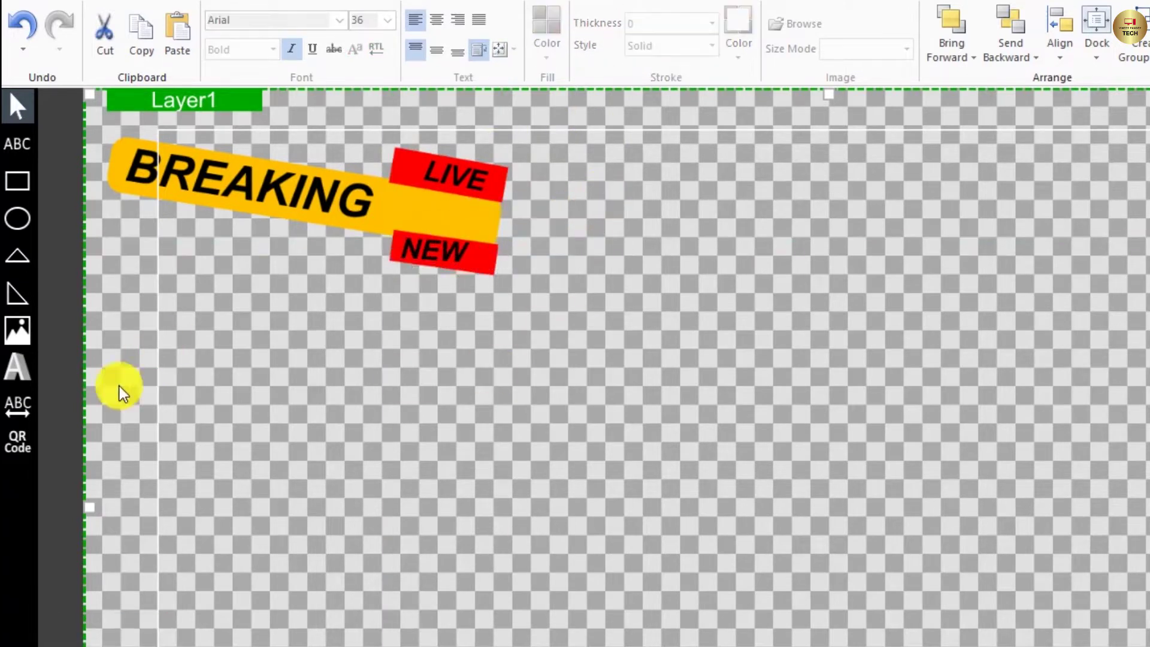
left_click(399, 157)
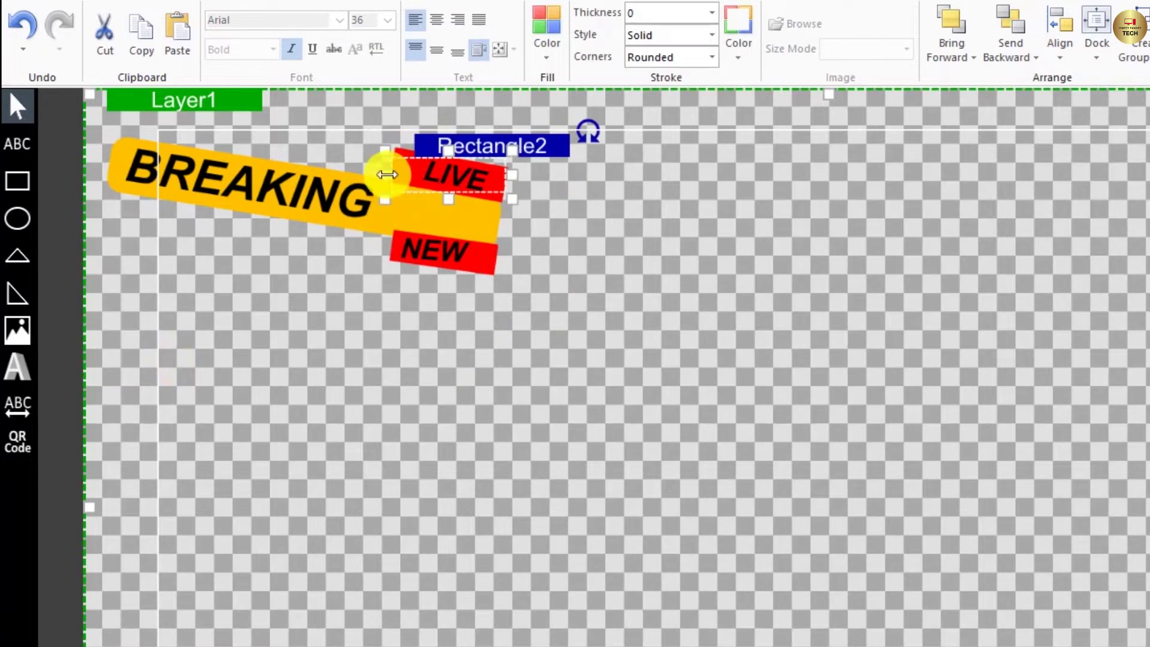
left_click(493, 270)
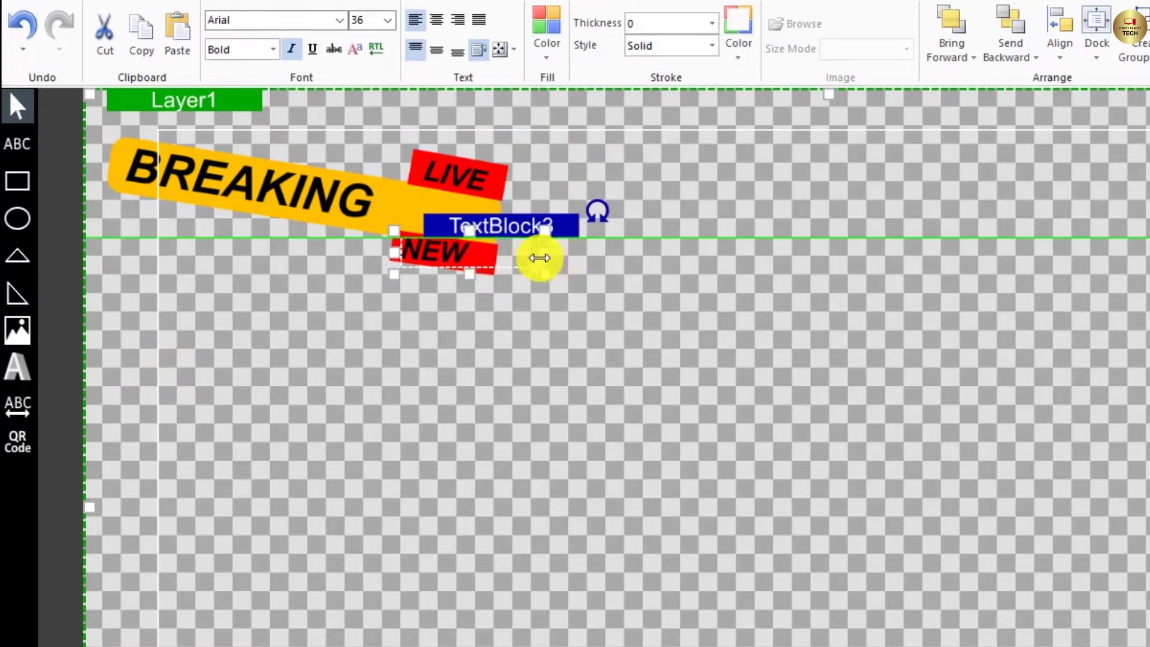
left_click(495, 269)
left_click(504, 253)
left_click(627, 166)
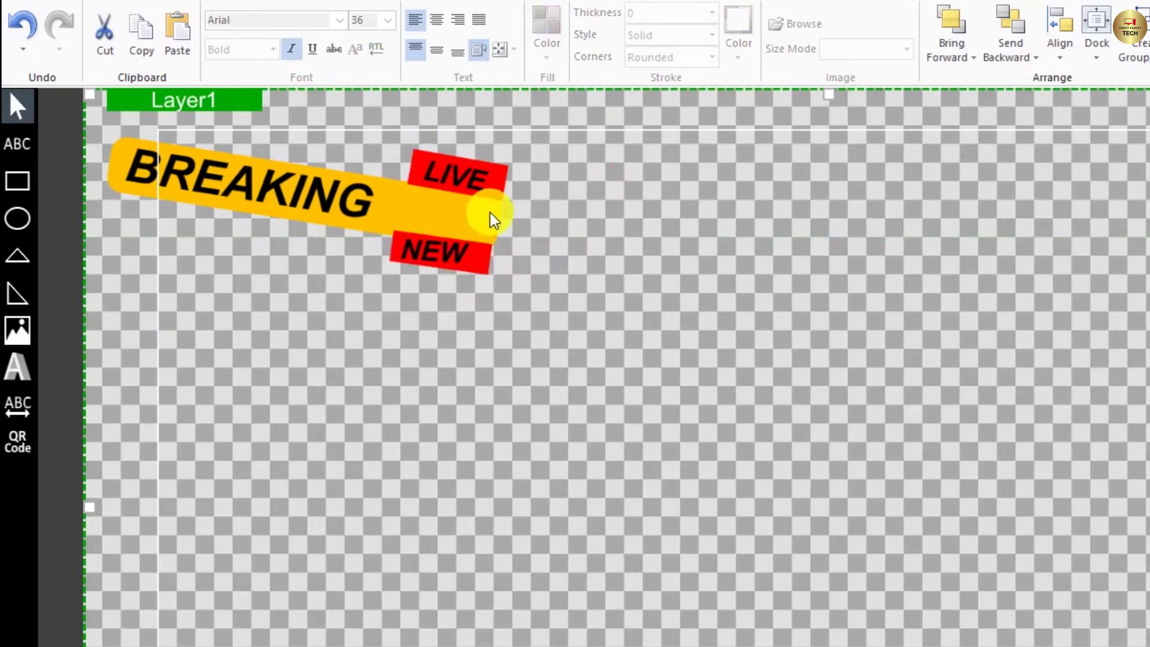
Shorten the yellow bar at both ends and shift BREAKING right along it
left_click(496, 218)
left_click(501, 226)
left_click(480, 234)
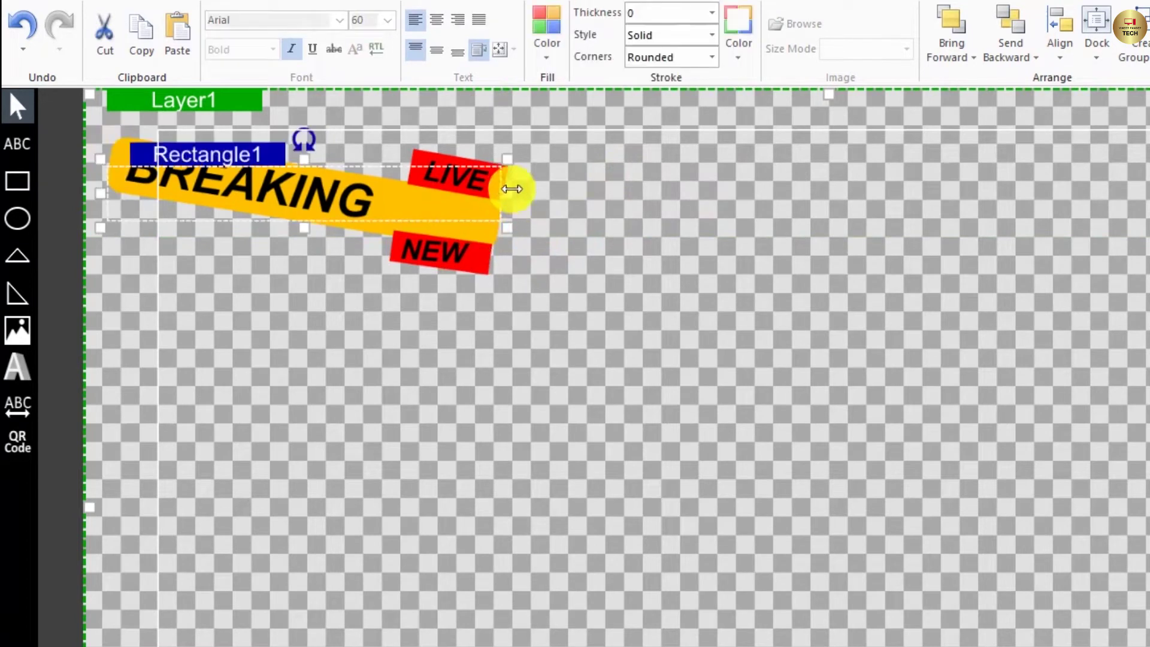
mouse_move(514, 187)
left_mouse_down()
mouse_move(423, 160)
mouse_move(511, 174)
left_mouse_up()
left_click(653, 513)
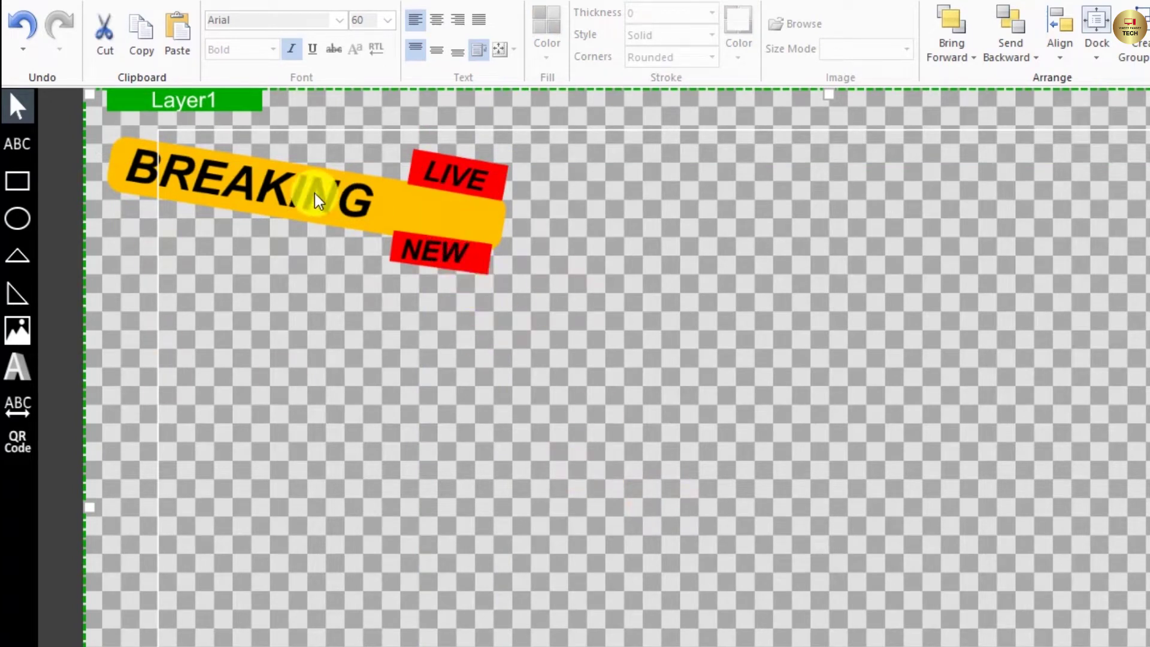
left_click_drag(315, 194, 412, 200)
left_click(138, 174)
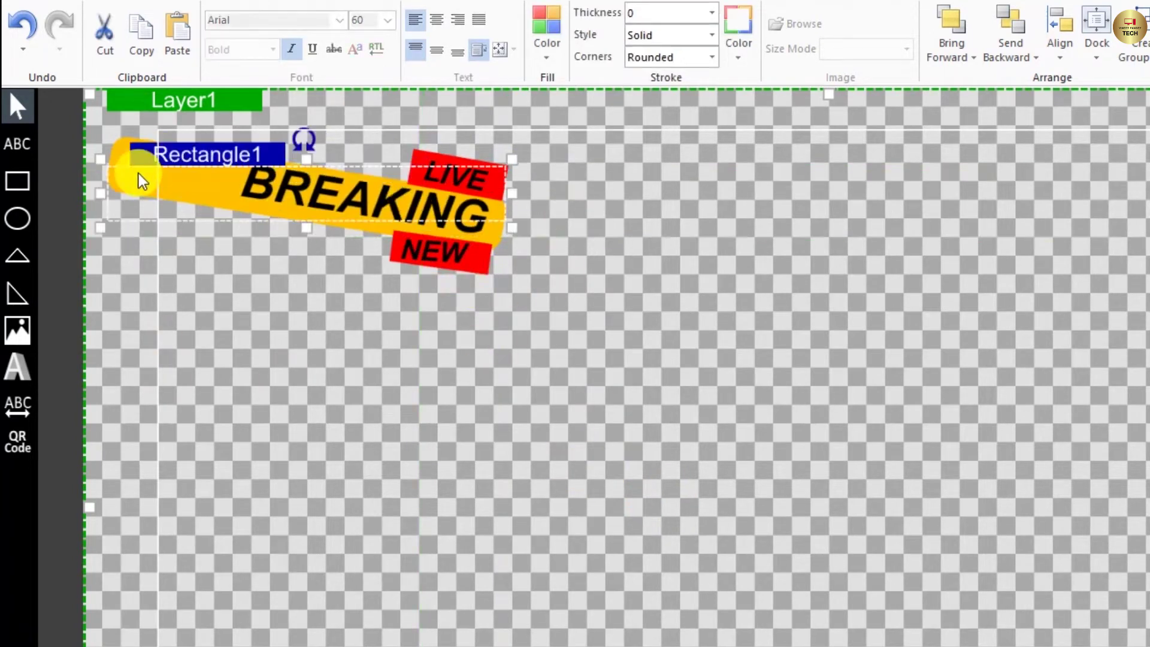
left_click_drag(138, 174, 194, 180)
left_click(265, 299)
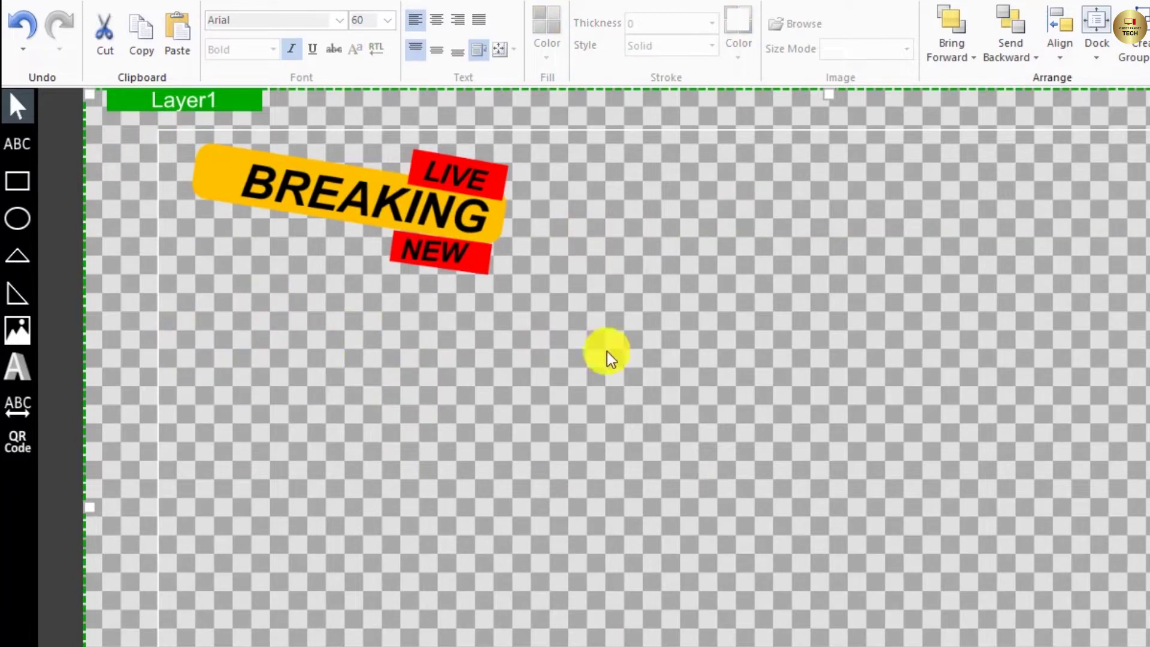
Try out outline colours and thicknesses of 18 and then 4
left_click(16, 180)
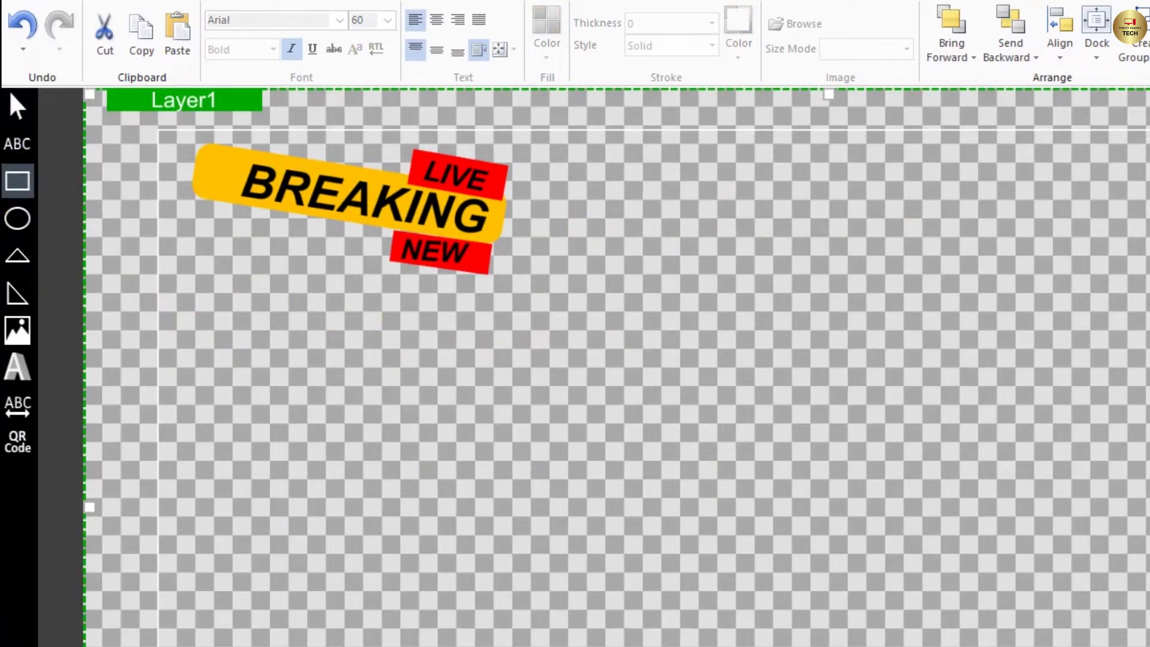
key("Escape")
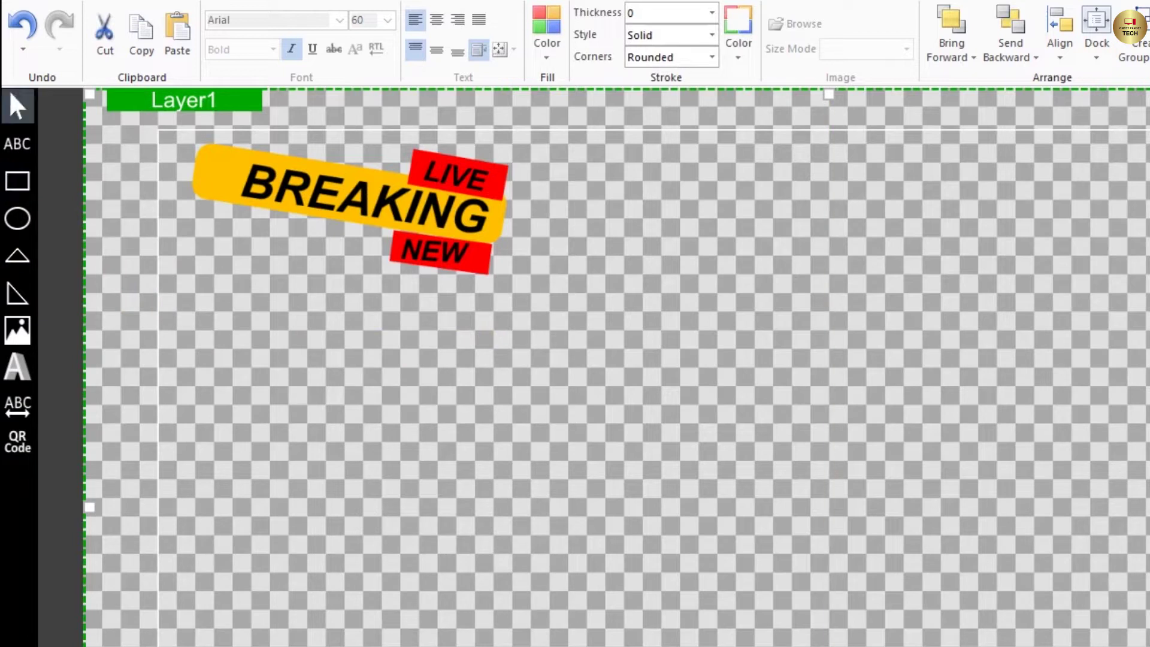
left_click(738, 51)
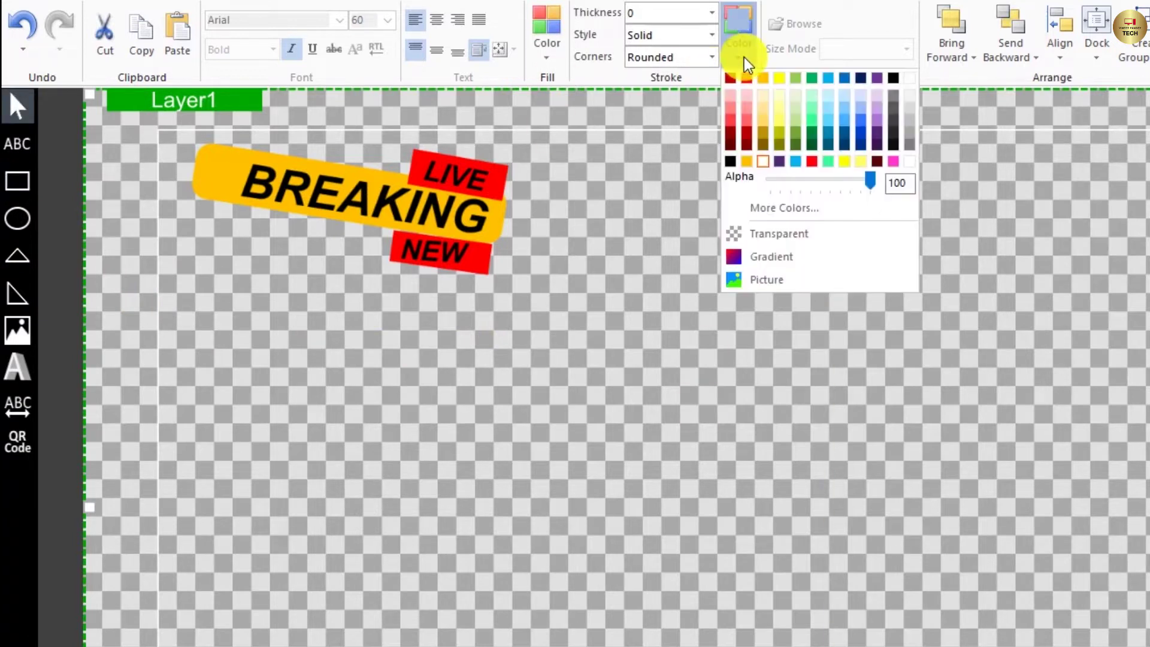
left_click(878, 77)
left_click(712, 12)
scroll(670, 101, "down", 3)
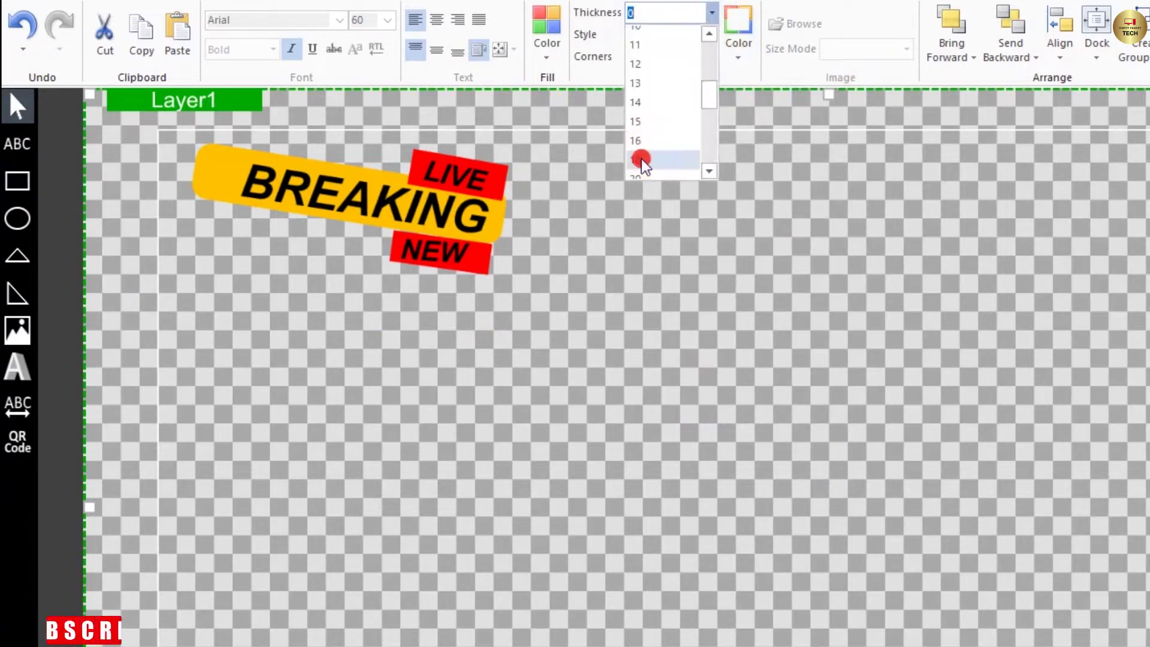
left_click(642, 159)
left_click(711, 12)
scroll(656, 72, "up", 3)
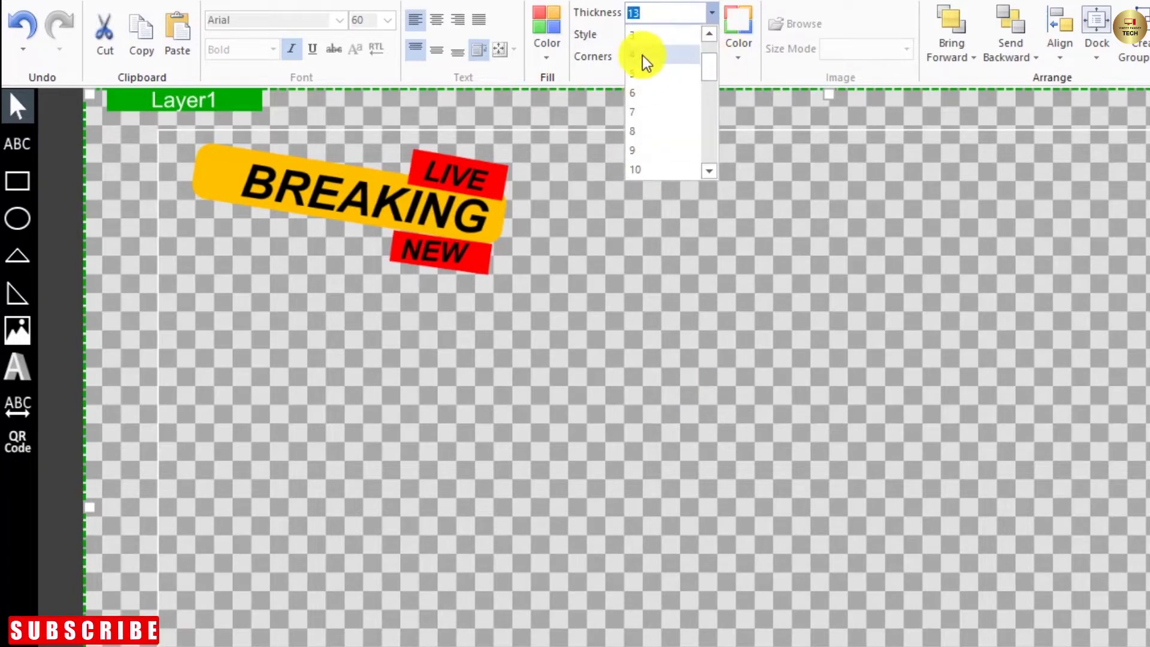
left_click(643, 56)
left_click(712, 13)
left_click(639, 149)
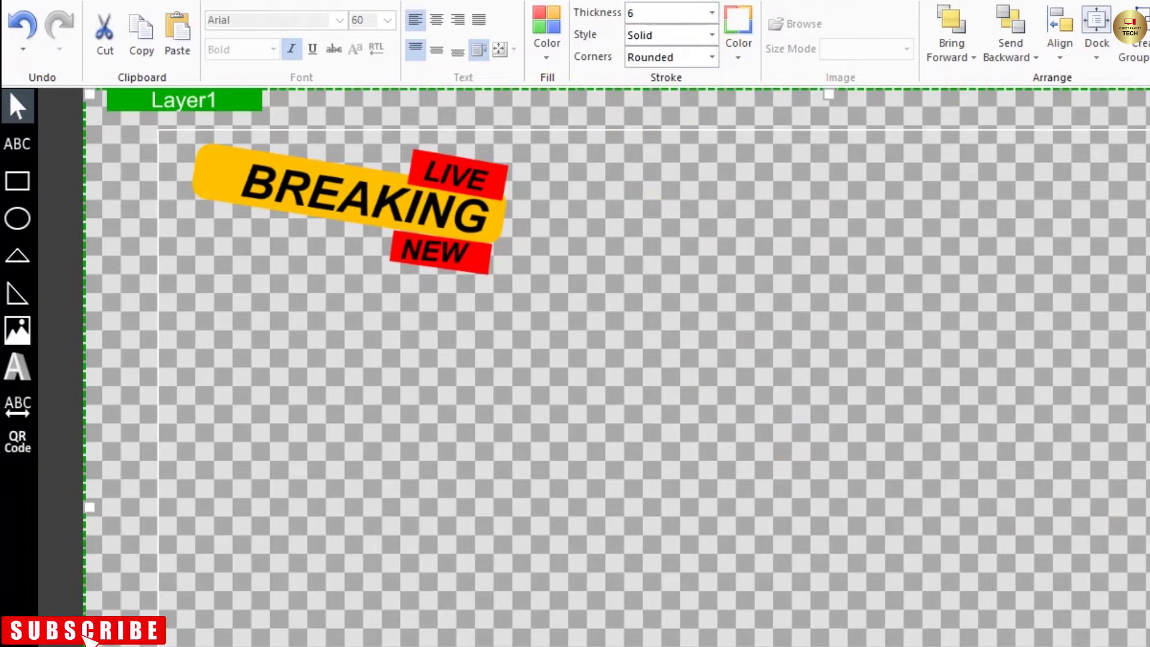
left_click(739, 43)
left_click(760, 77)
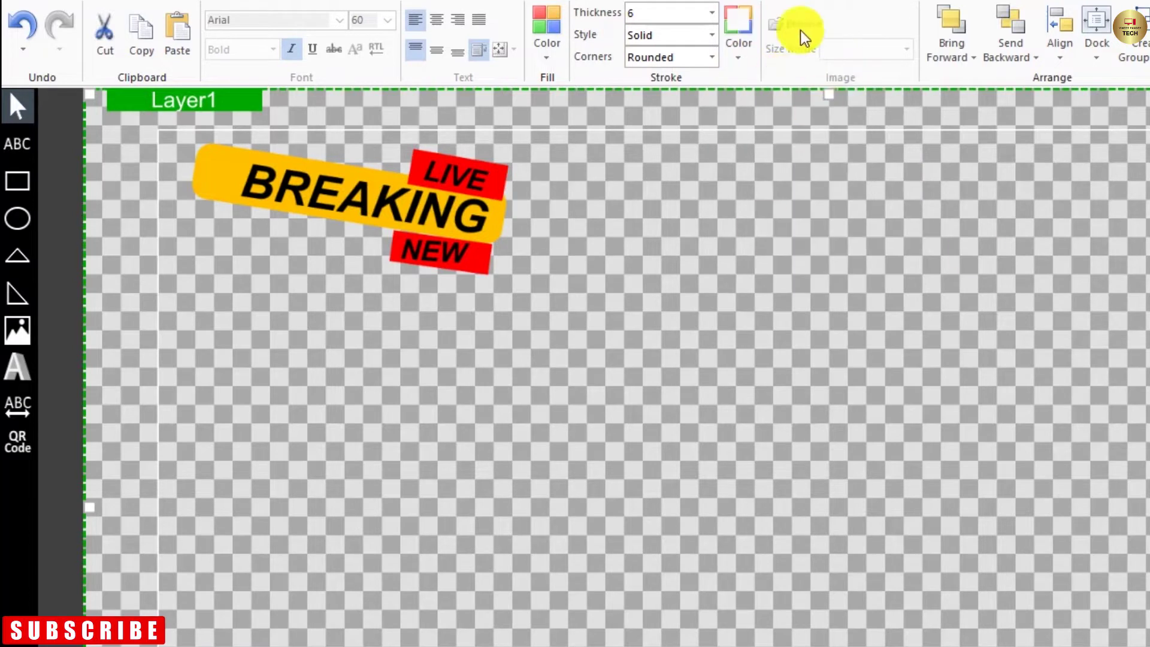
Set the Rectangle tool to a coloured 5-point outline with transparent fill
left_click(17, 180)
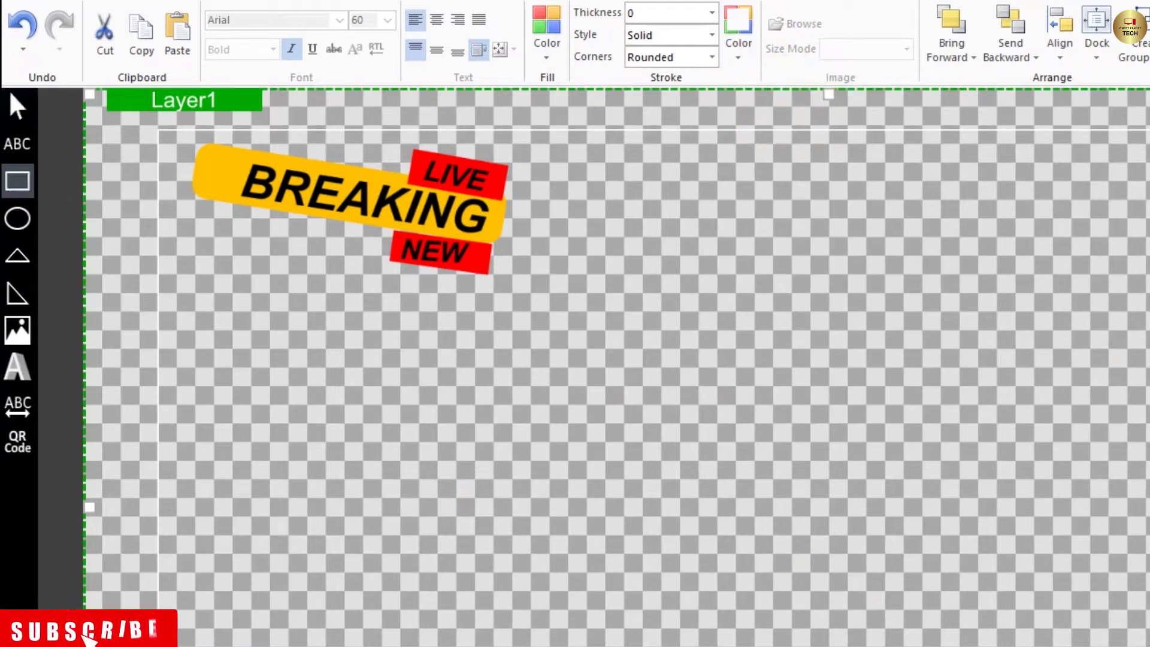
left_click(749, 67)
left_click(828, 77)
left_click(712, 13)
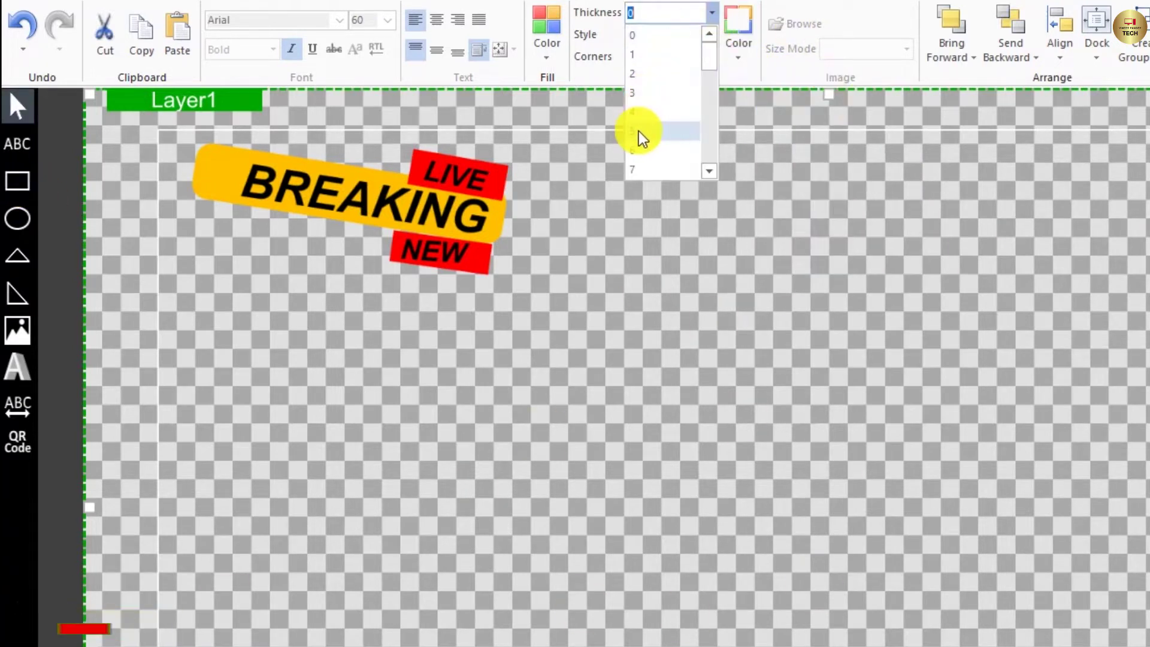
left_click(639, 131)
left_click(546, 57)
left_click(557, 233)
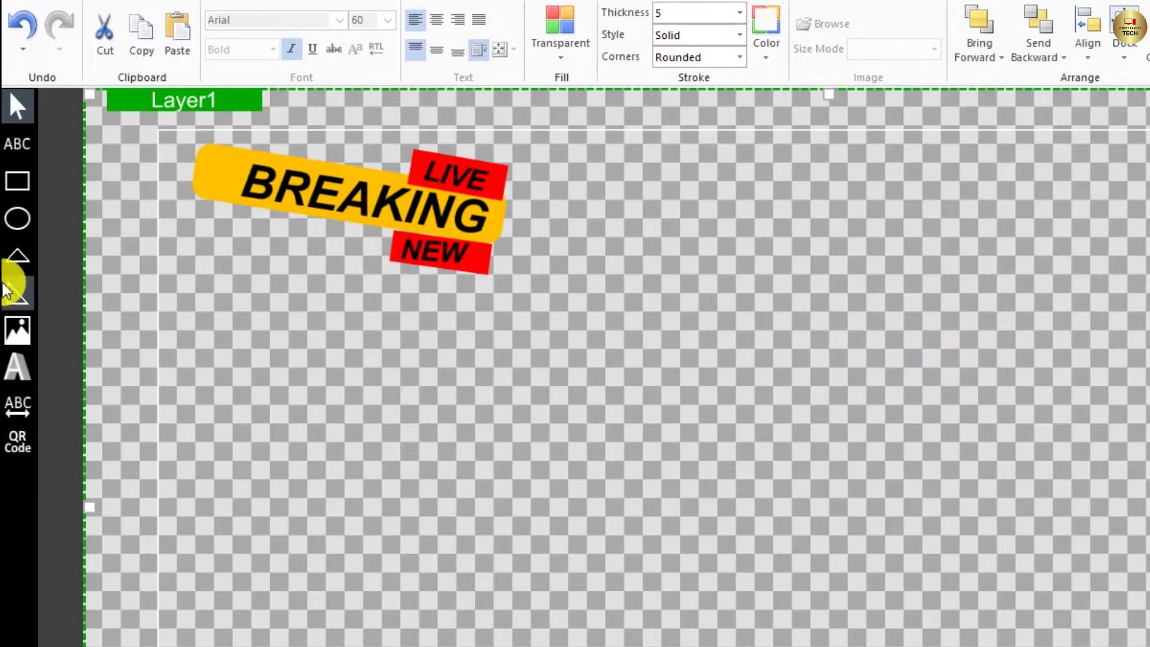
Give the selected shape a 5-point outline in another colour with transparent fill
left_click(17, 181)
key("Escape")
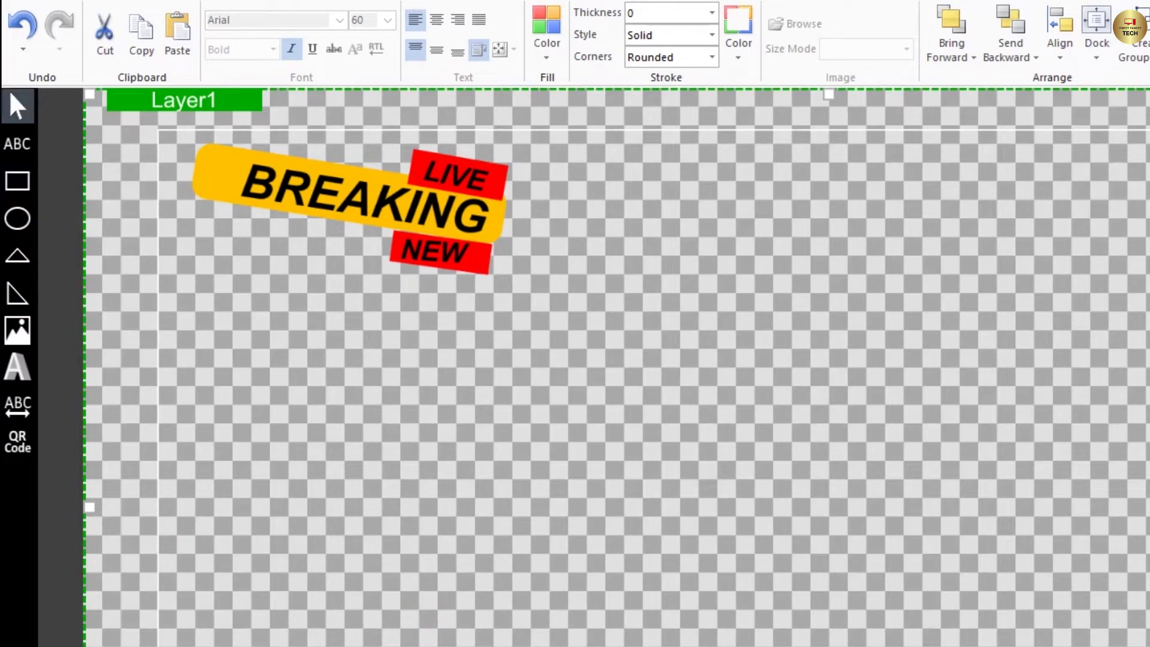
left_click(712, 13)
left_click(646, 130)
left_click(738, 27)
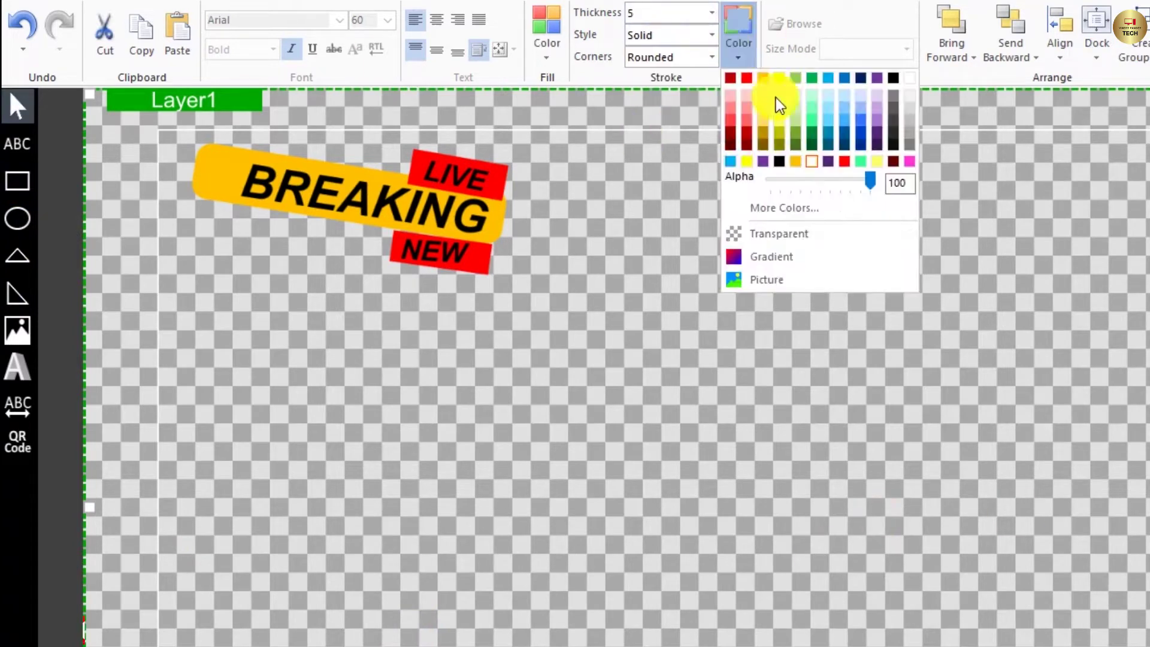
left_click(731, 155)
left_click(547, 33)
left_click(578, 234)
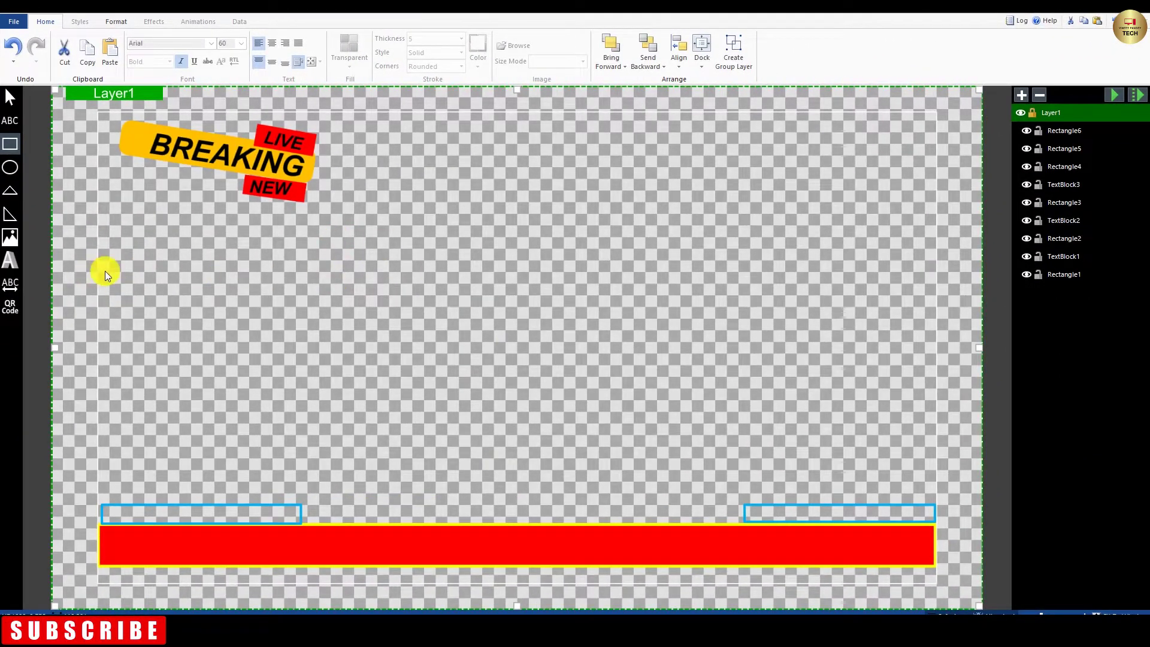
Draw two large red video frames side by side with aligned tops
left_click_drag(108, 276, 357, 481)
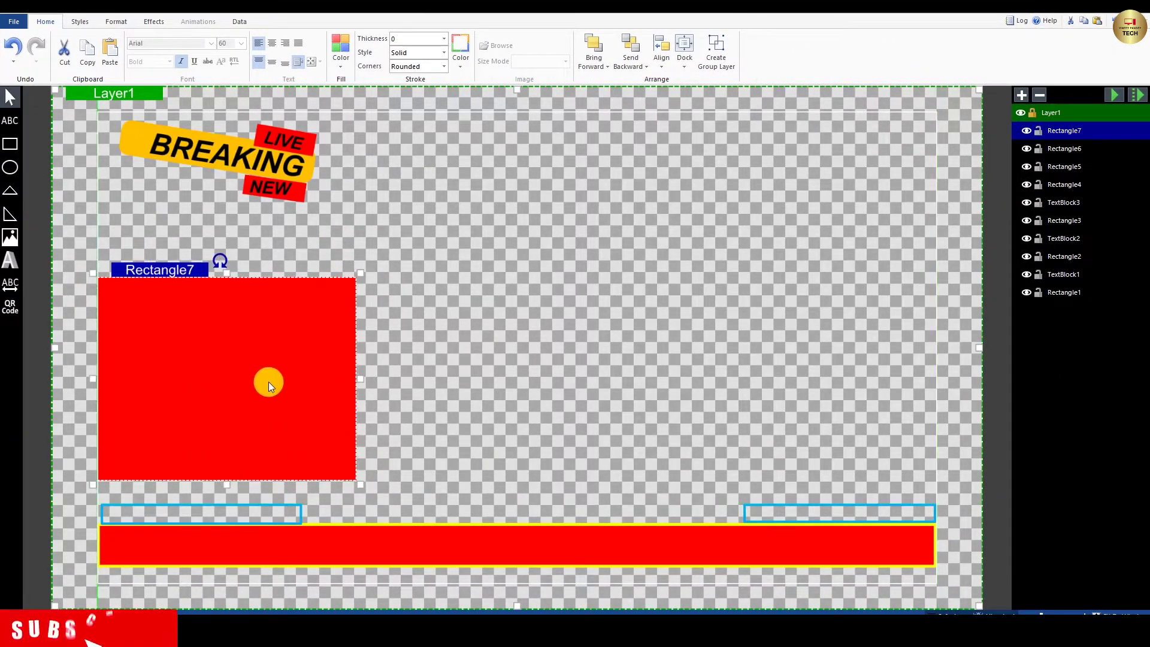
left_click_drag(226, 273, 226, 200)
left_click(10, 143)
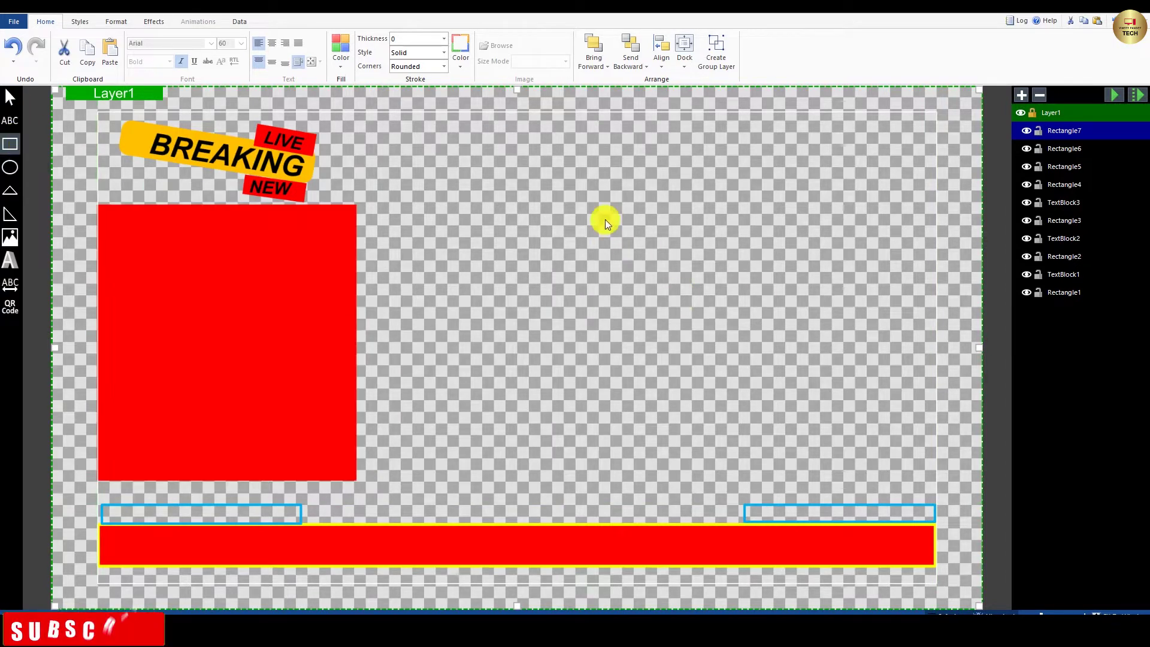
mouse_move(601, 205)
left_mouse_down()
mouse_move(871, 463)
mouse_move(880, 487)
left_mouse_up()
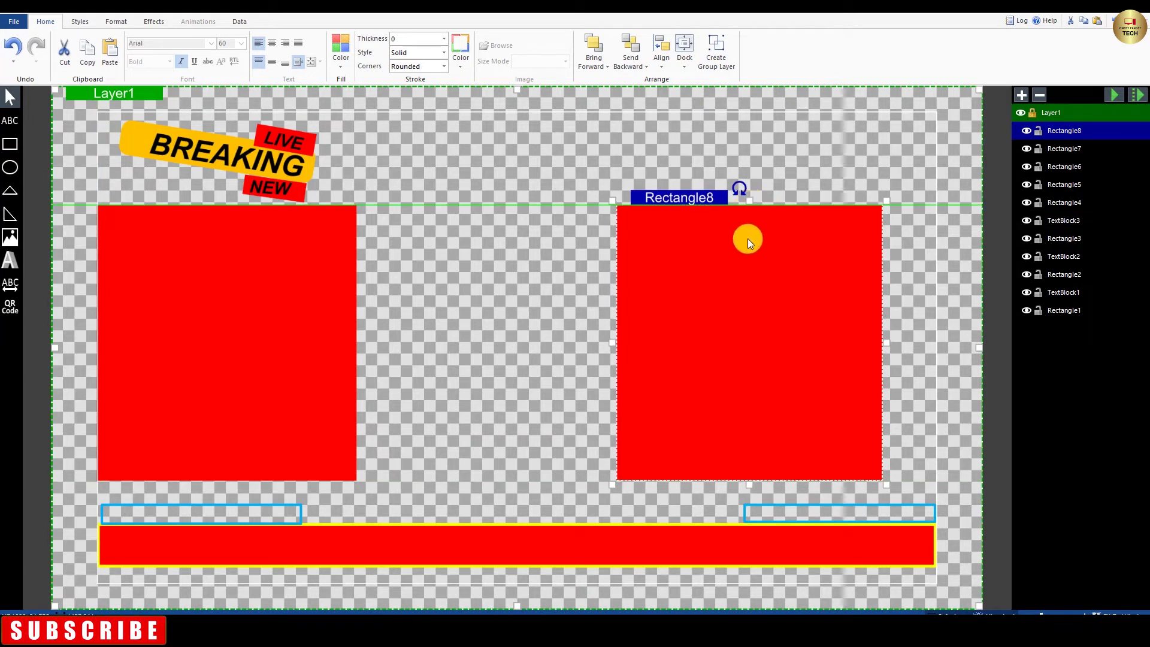
left_click_drag(734, 303, 777, 311)
left_click(299, 390)
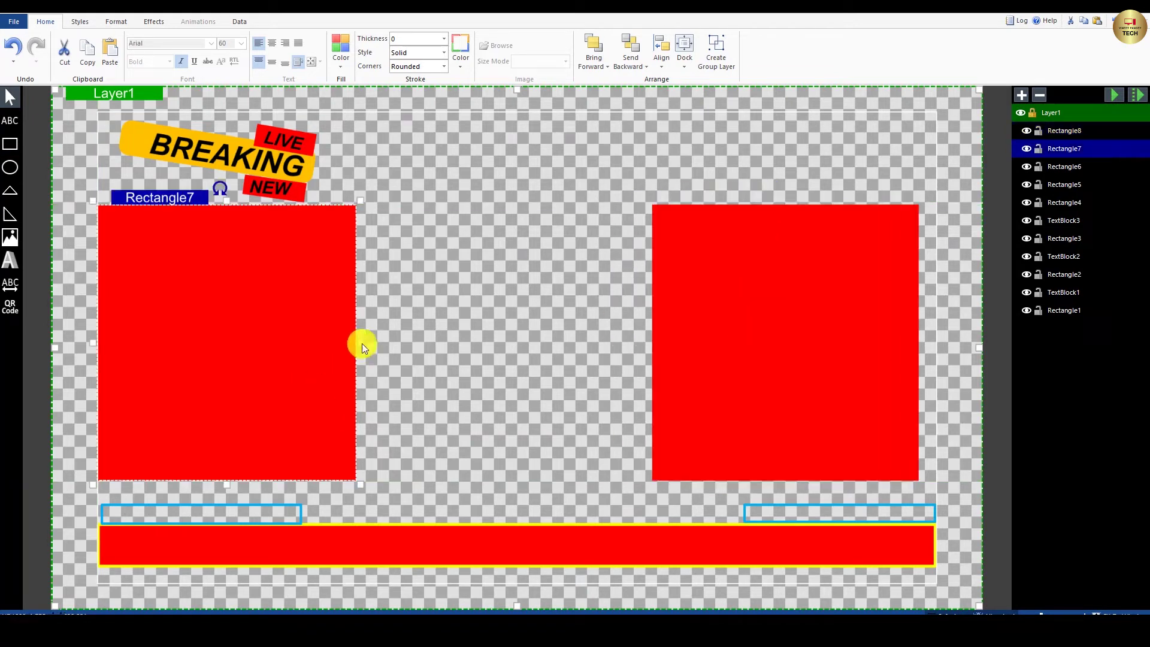
left_click_drag(362, 343, 381, 350)
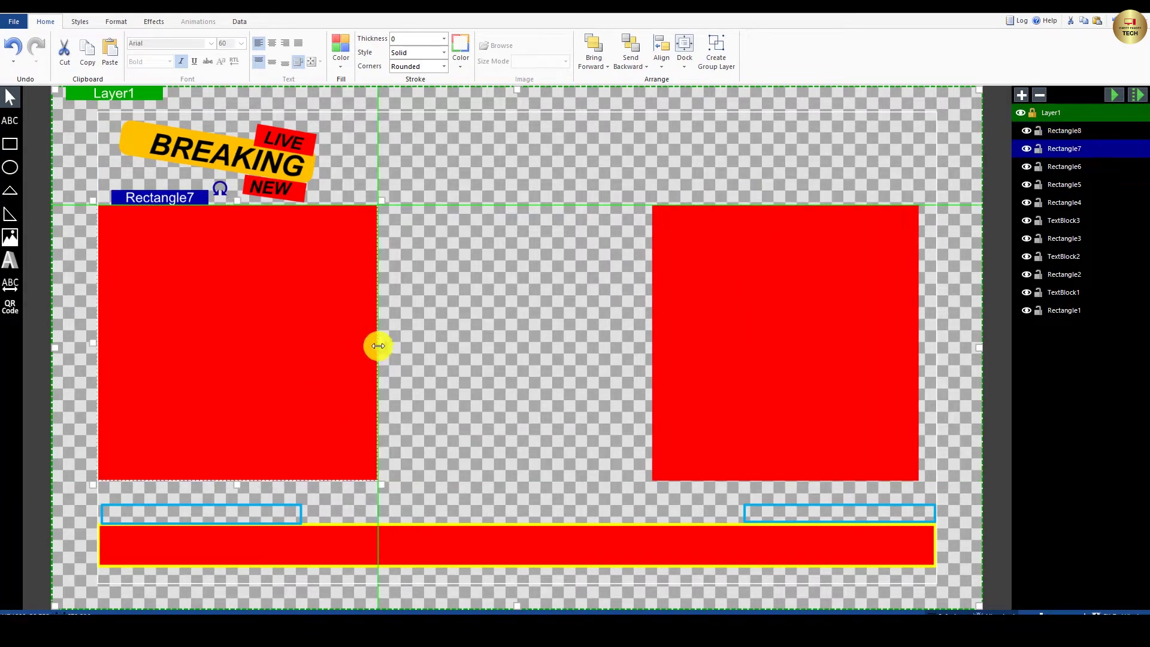
Move both blue name boxes up under their frames and undo a stray rectangle
left_click(697, 349)
left_click_drag(215, 513, 233, 490)
left_click_drag(837, 520, 791, 497)
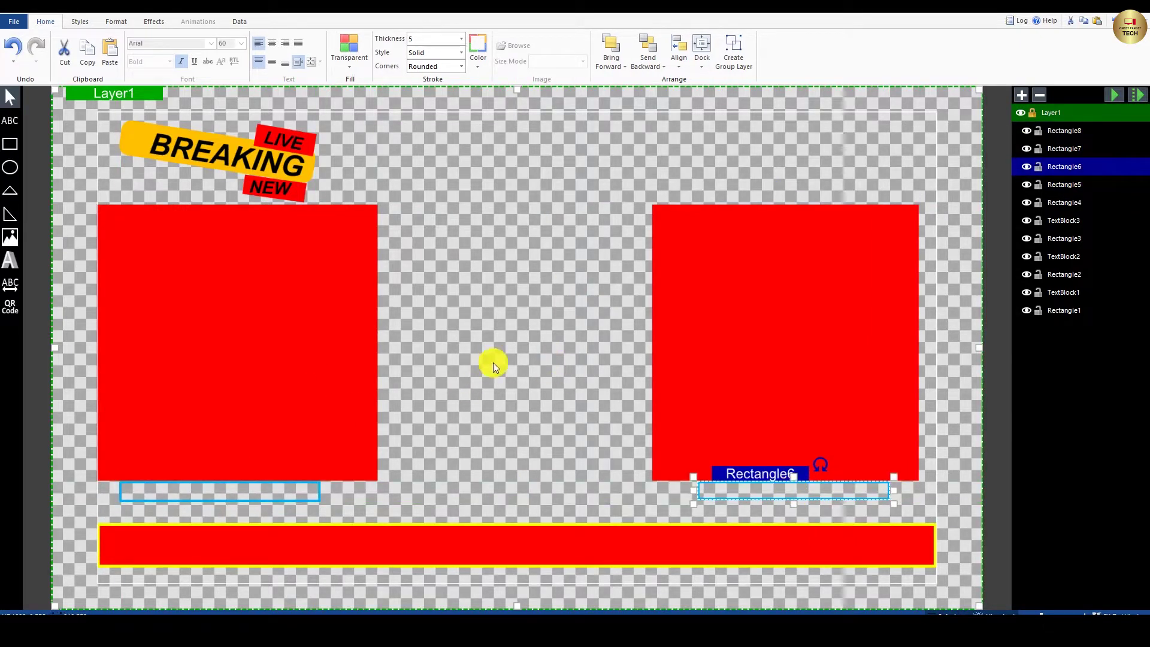
left_click(7, 144)
left_click(145, 490)
key("ctrl+z")
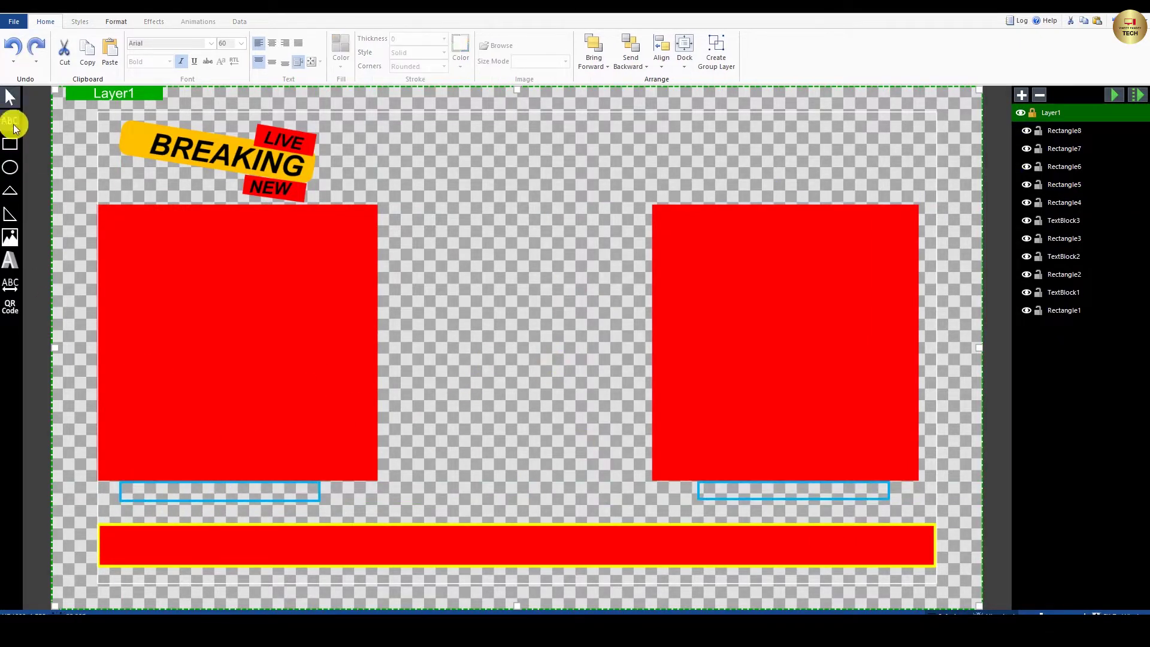
left_click(9, 120)
left_click(134, 488)
double_click(182, 490)
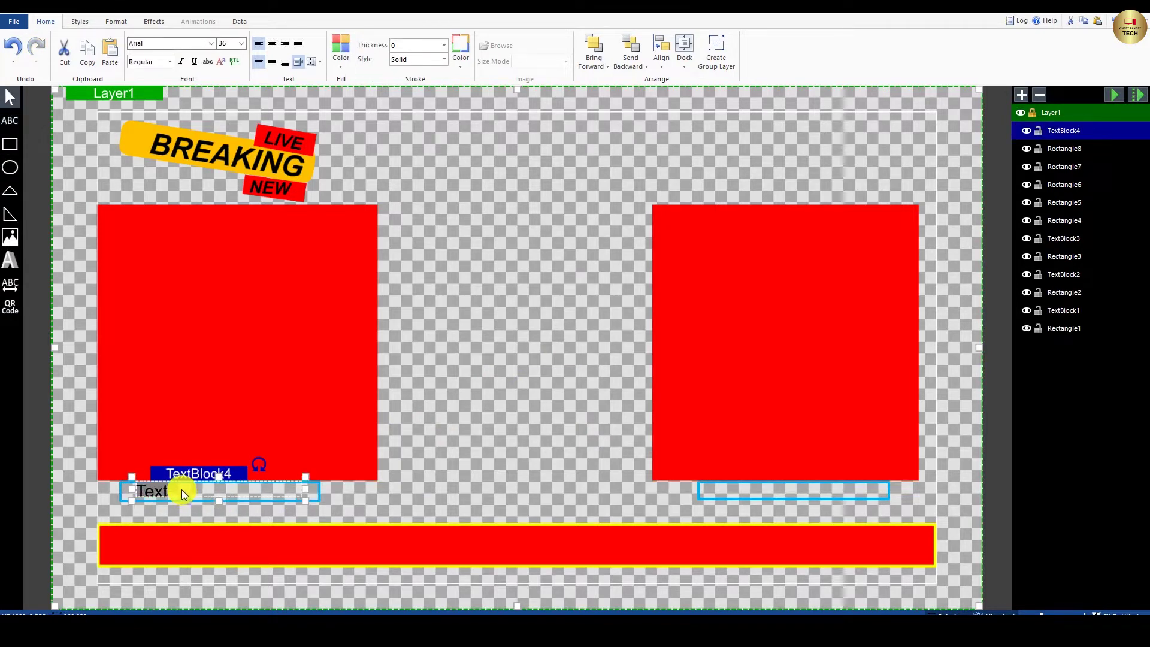
key("BackSpace")
key("BackSpace")
key("BackSpace")
key("BackSpace")
type("VI")
left_click(838, 423)
Widen both red video frames and raise the left frame's top edge slightly
left_click(368, 372)
left_click(674, 368)
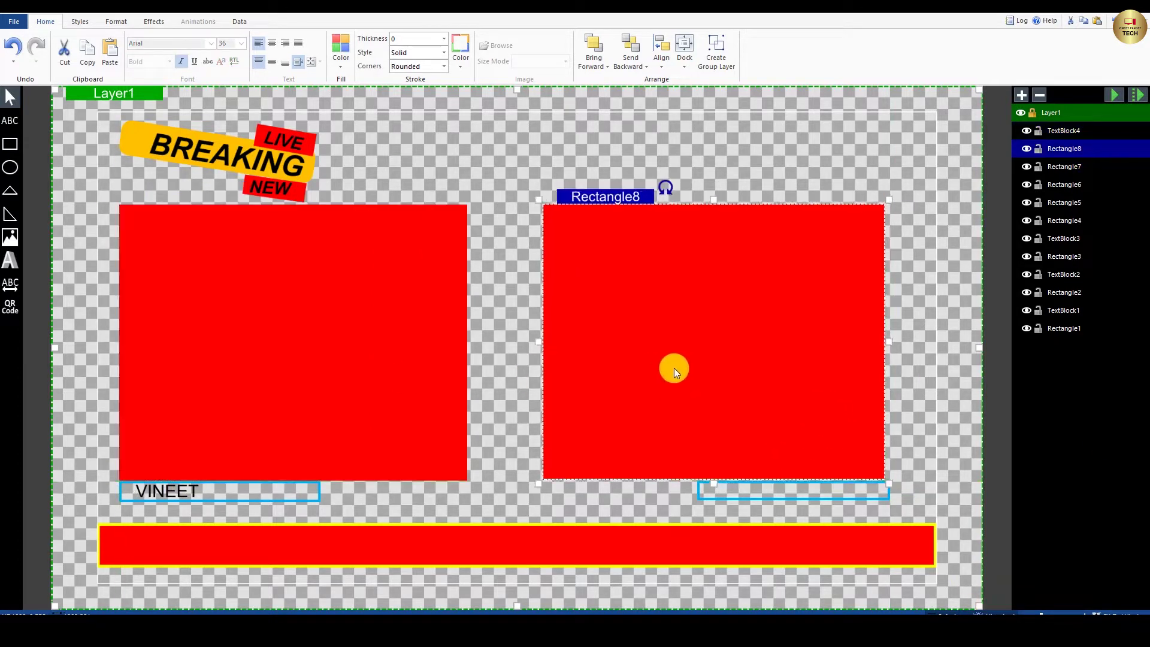
left_click_drag(894, 344, 914, 342)
left_click(472, 342)
left_click_drag(477, 343, 486, 343)
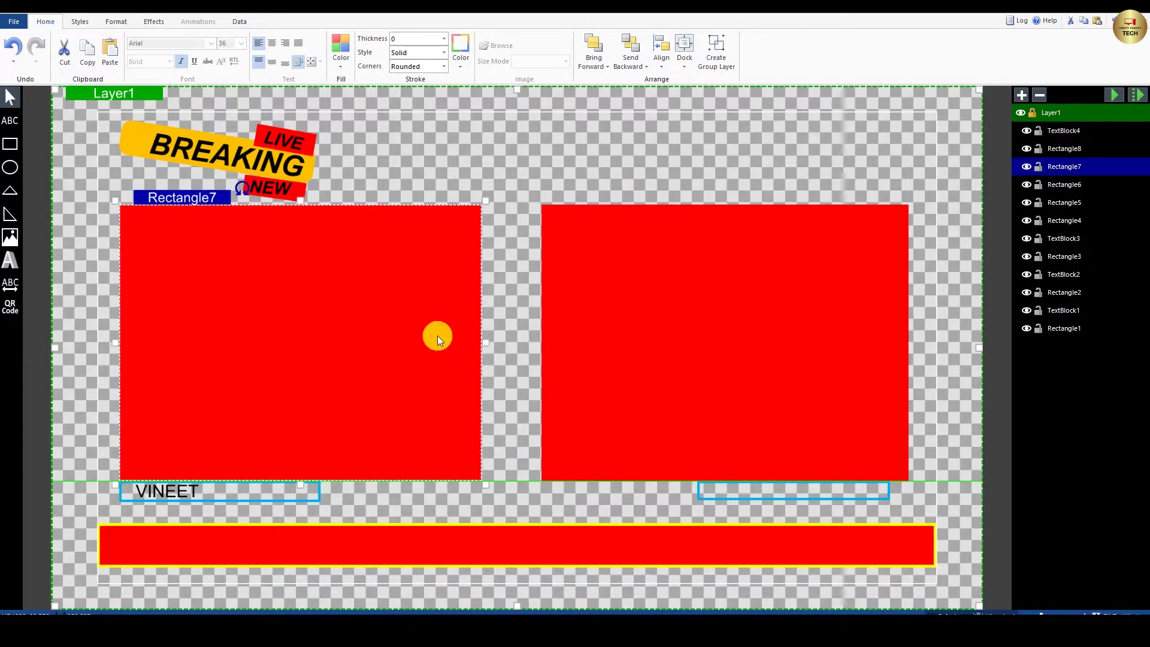
left_click_drag(301, 202, 301, 198)
left_click(10, 144)
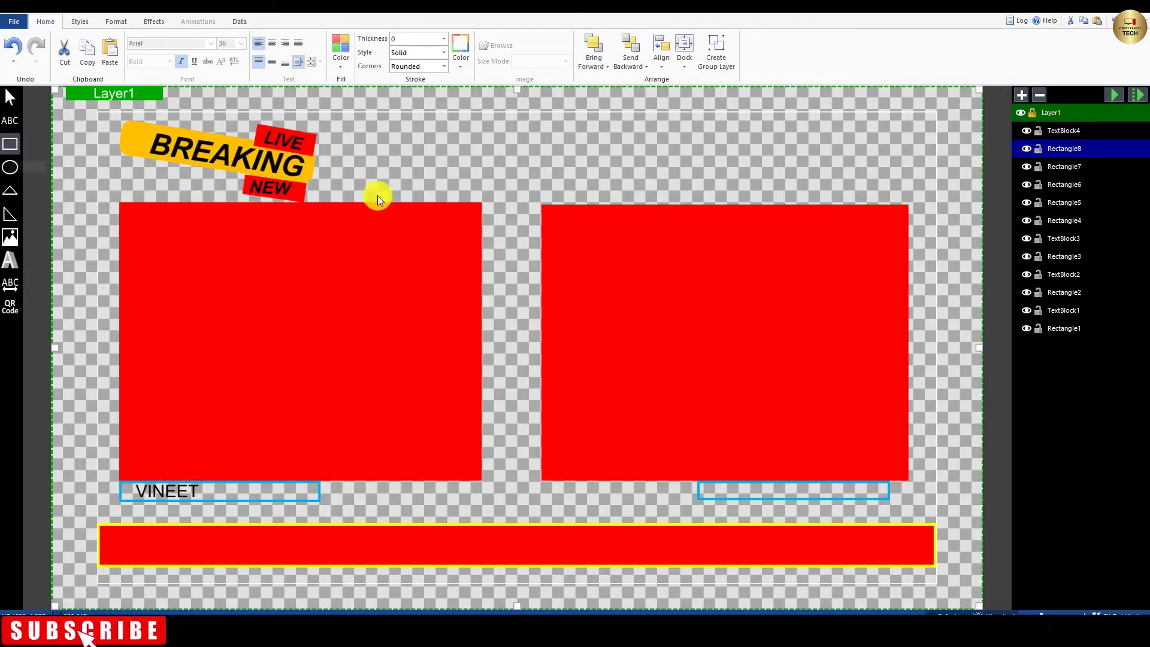
Draw a headline bar above the frames with a thickness-7 red outline and transparent fill
mouse_move(326, 157)
left_mouse_down()
mouse_move(705, 192)
mouse_move(909, 201)
mouse_move(910, 182)
left_mouse_up()
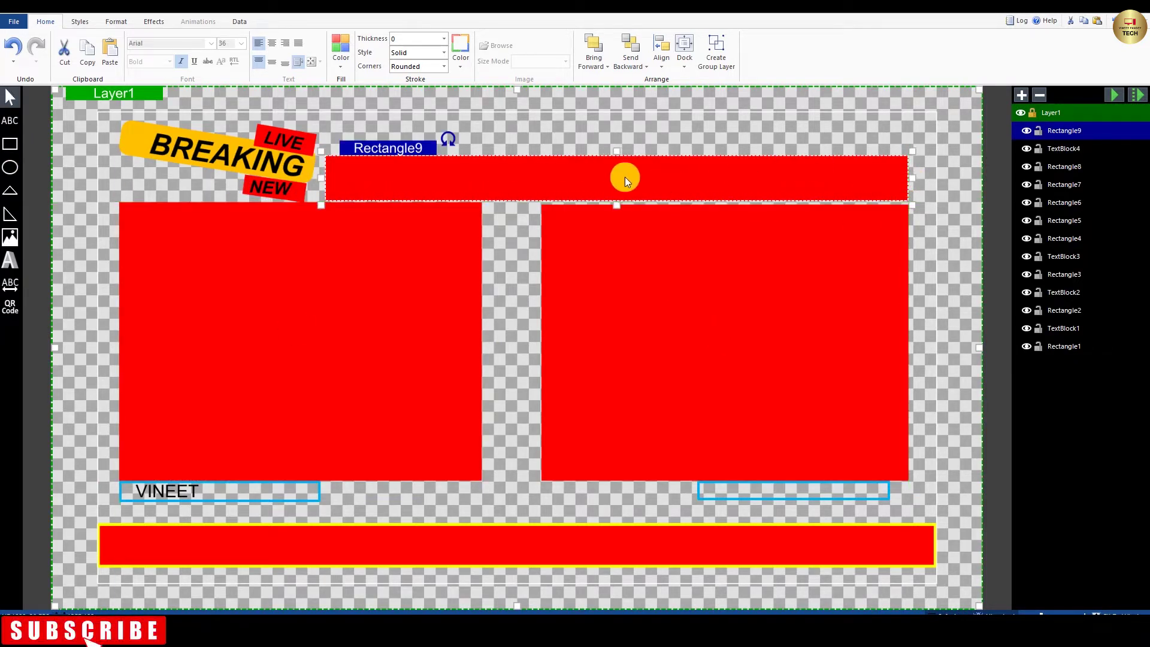
left_click(444, 38)
left_click(398, 107)
left_click(460, 58)
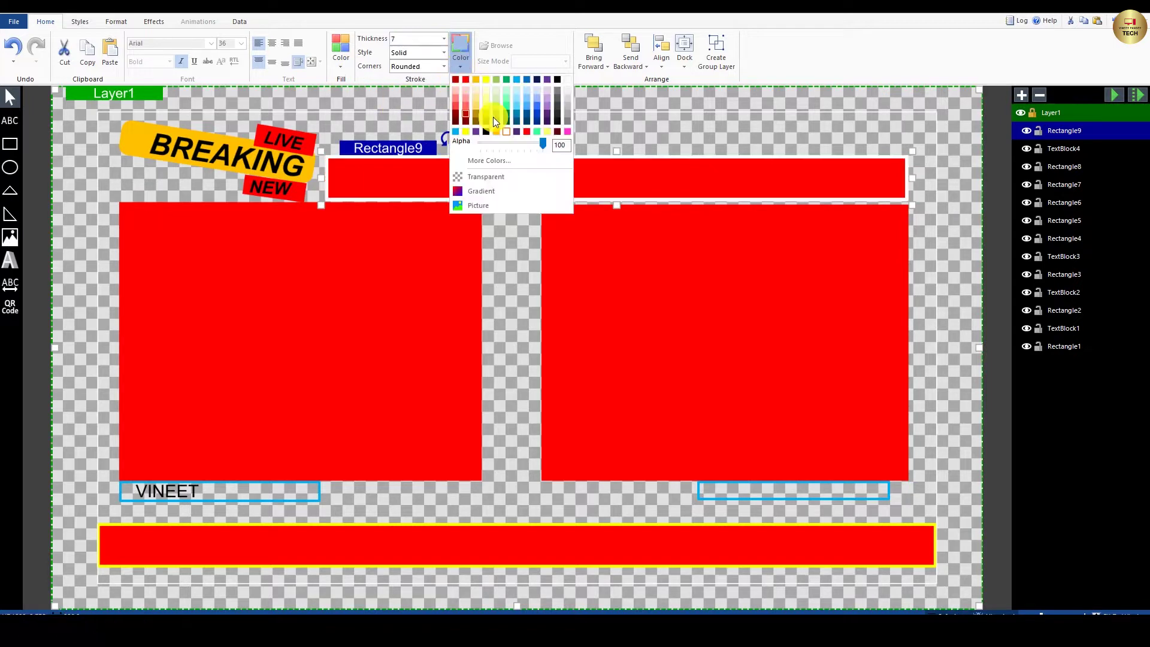
left_click(567, 132)
left_click(460, 66)
left_click(461, 65)
left_click(462, 66)
left_click(461, 66)
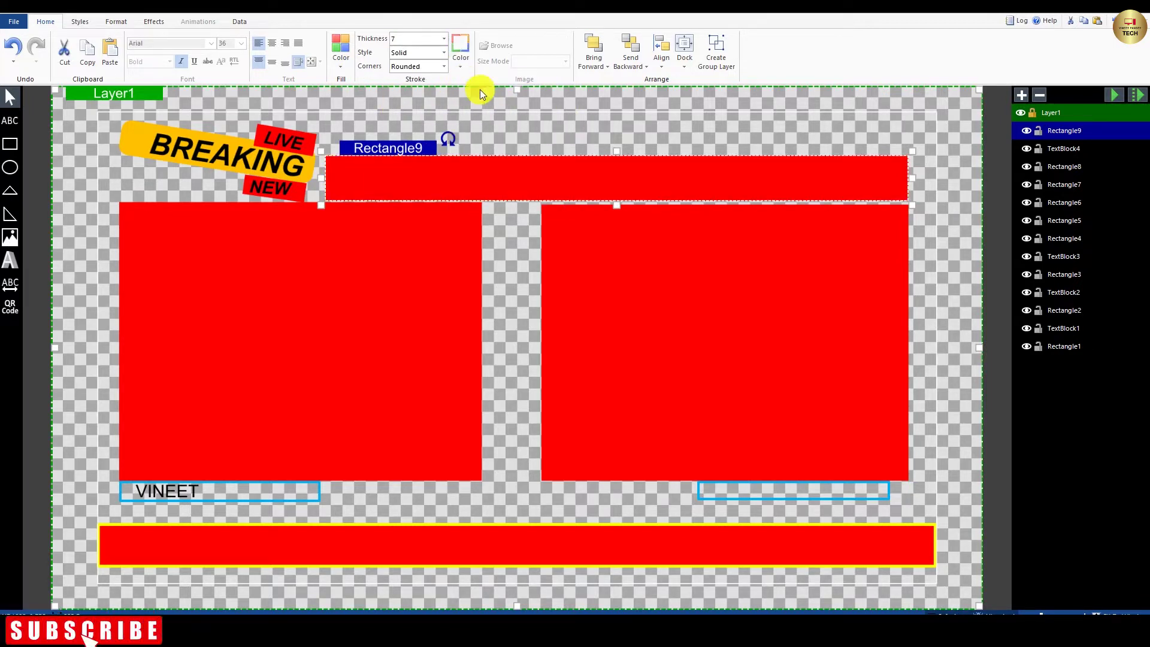
left_click(341, 54)
left_click(354, 173)
Add a text box spanning the inside of the headline bar
left_click(10, 120)
left_click_drag(354, 167, 852, 191)
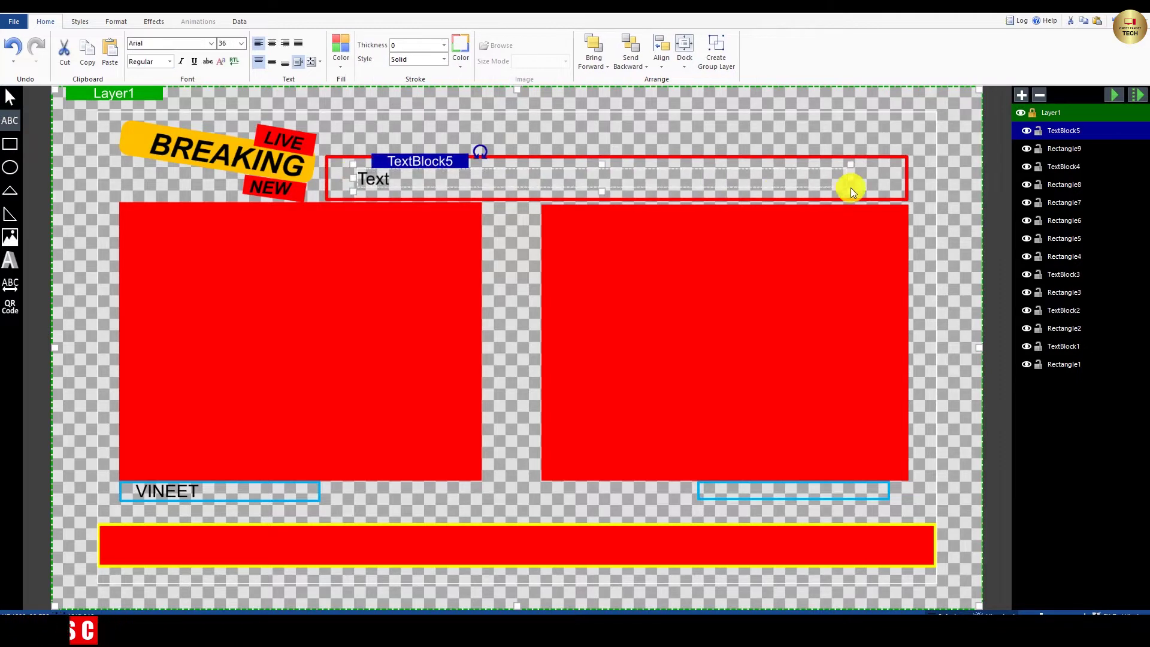
left_click_drag(353, 179, 337, 181)
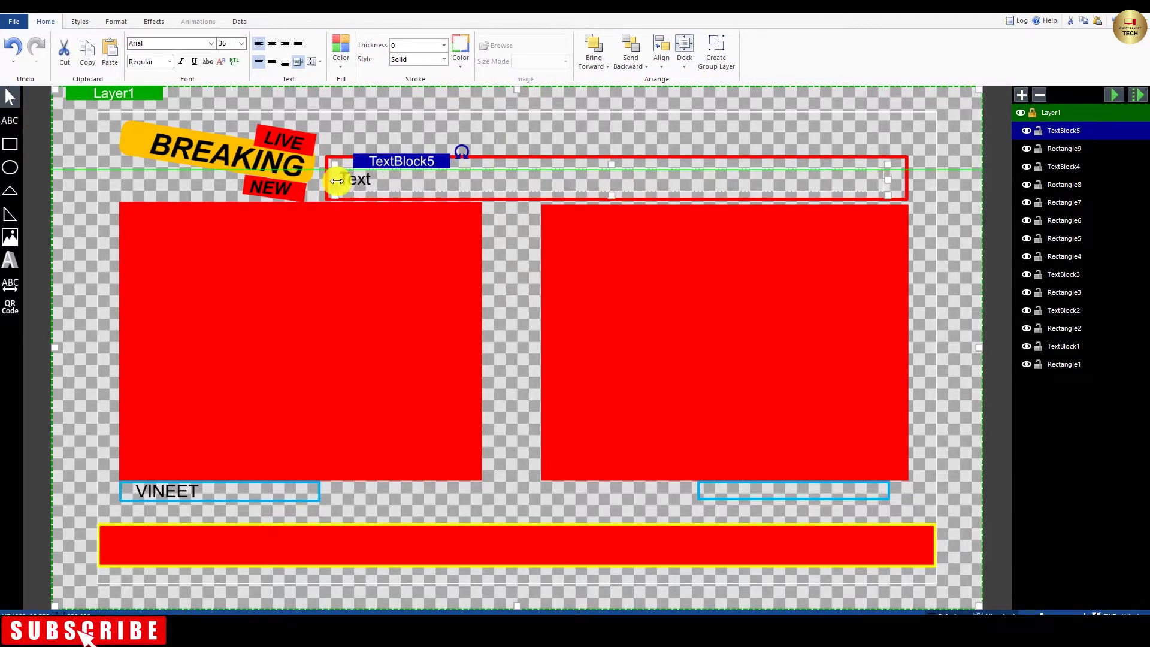
left_click_drag(888, 180, 906, 182)
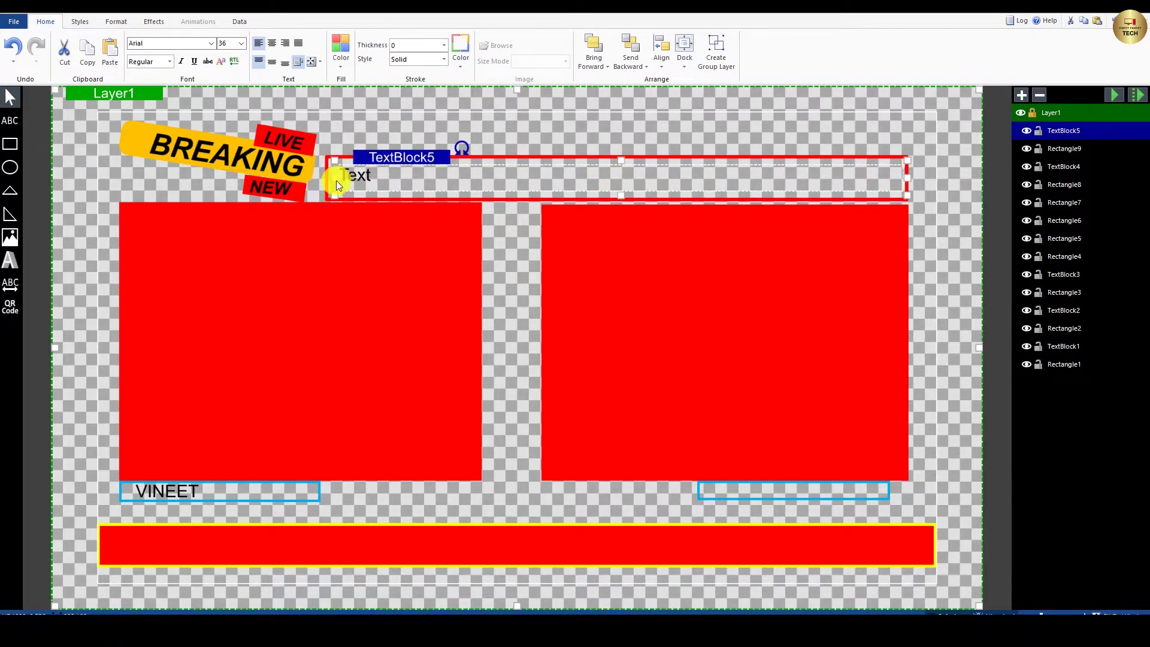
Fill the headline bar with red after briefly trying light yellow
left_click(341, 54)
left_click(671, 158)
left_click(341, 54)
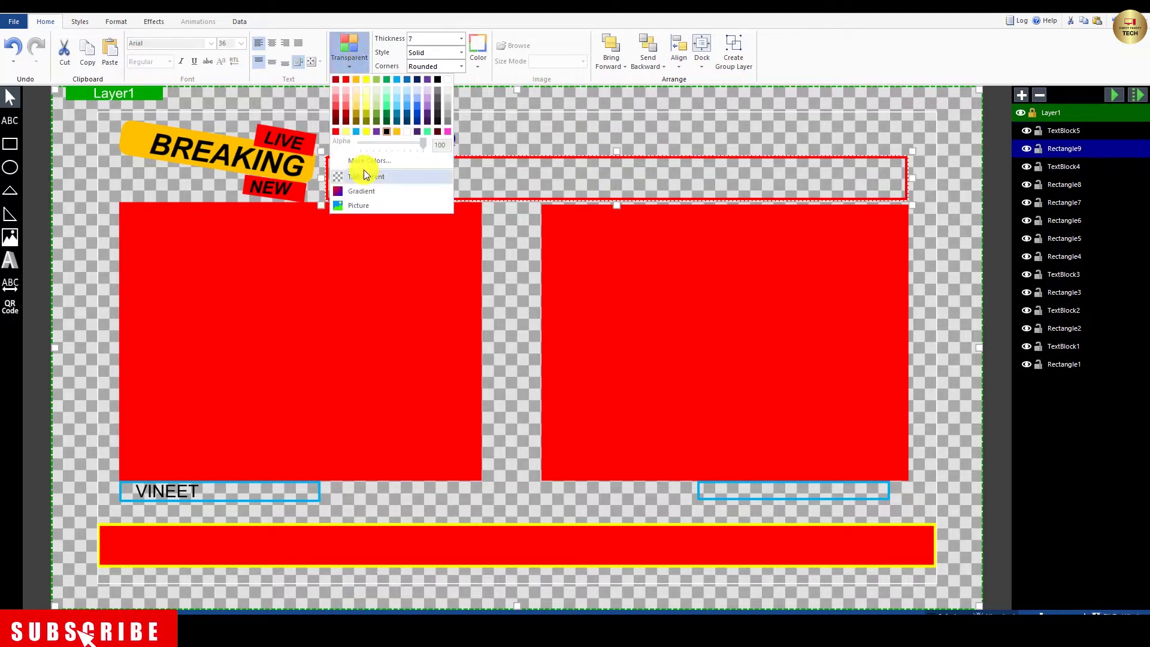
left_click(361, 109)
left_click(340, 67)
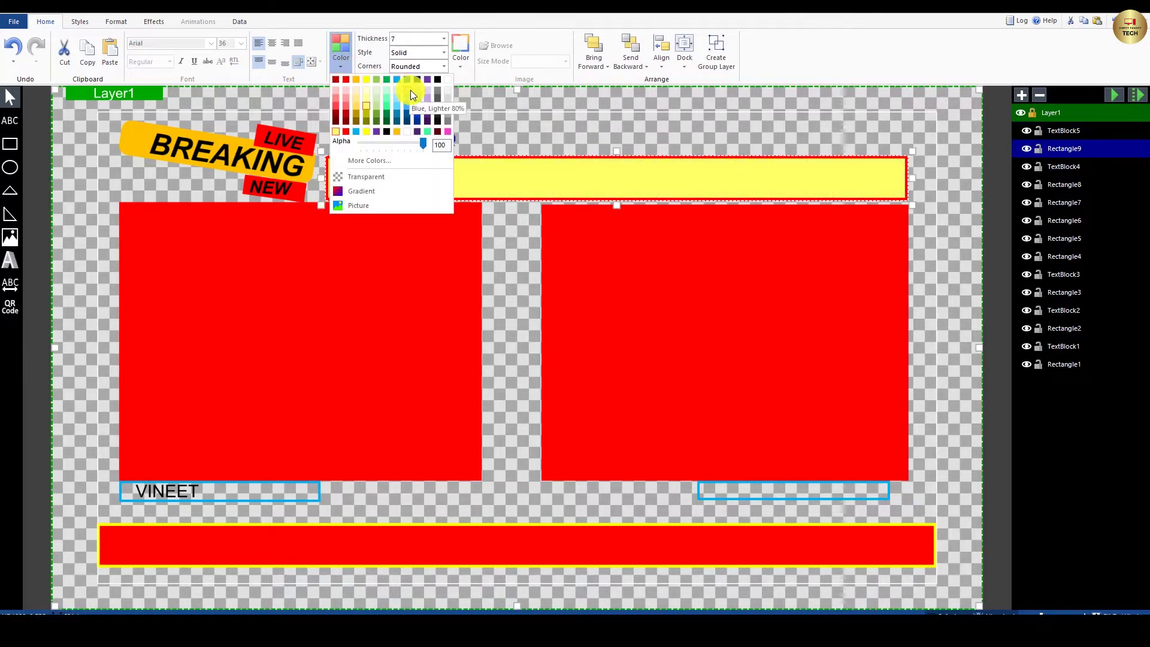
left_click(336, 103)
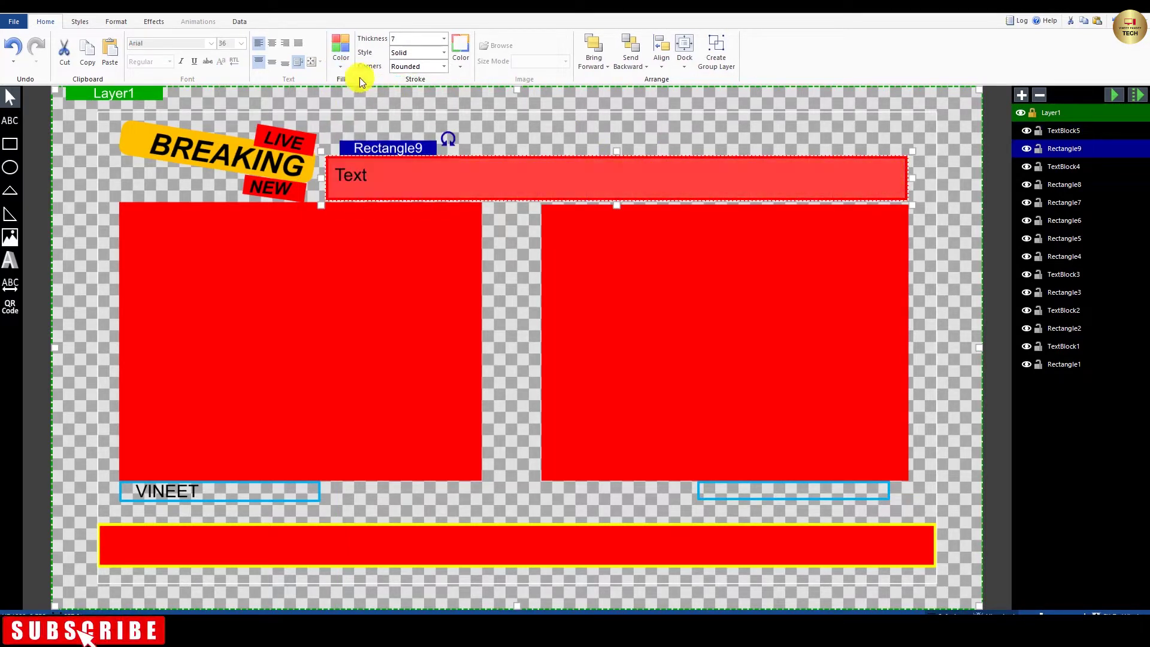
Paste the Hindi headline into the text box at size 72 and make the box taller
left_click(371, 174)
double_click(380, 178)
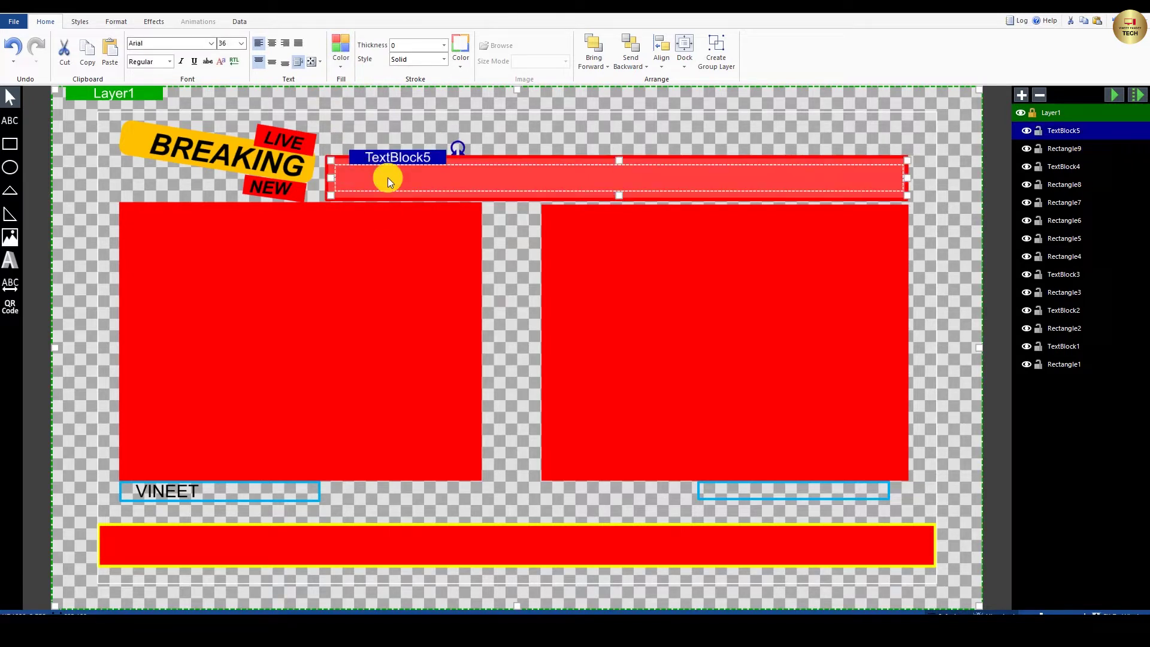
type("आजादी के 75 बाद भी कई जिले पिछड़े रह गए")
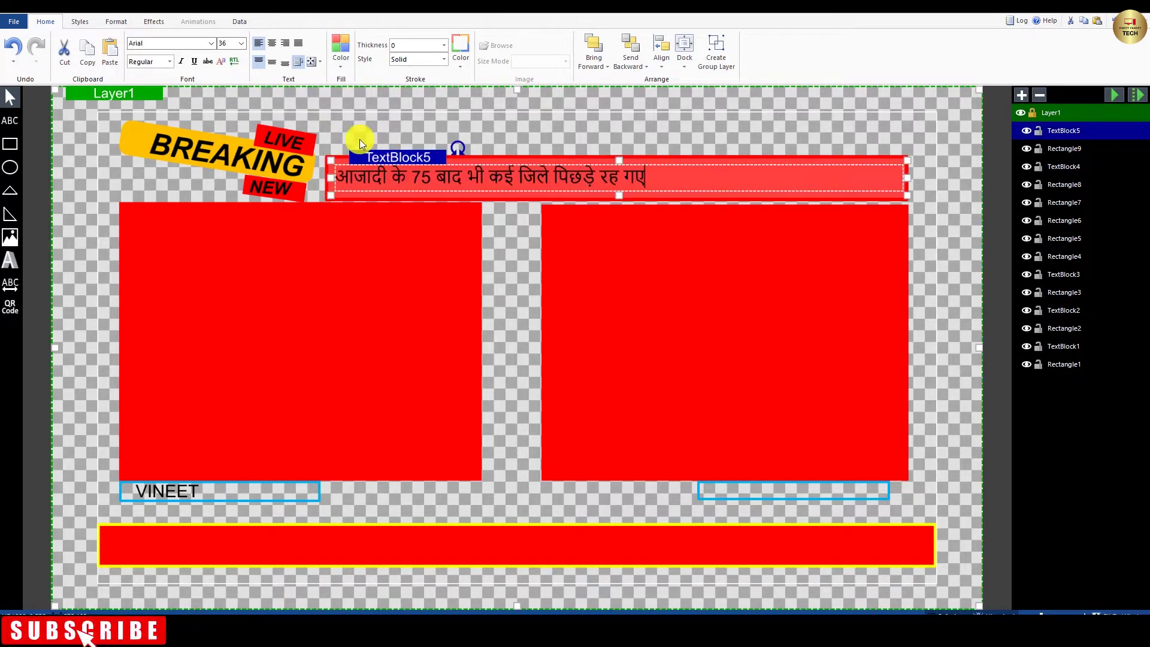
left_click(241, 43)
left_click(237, 176)
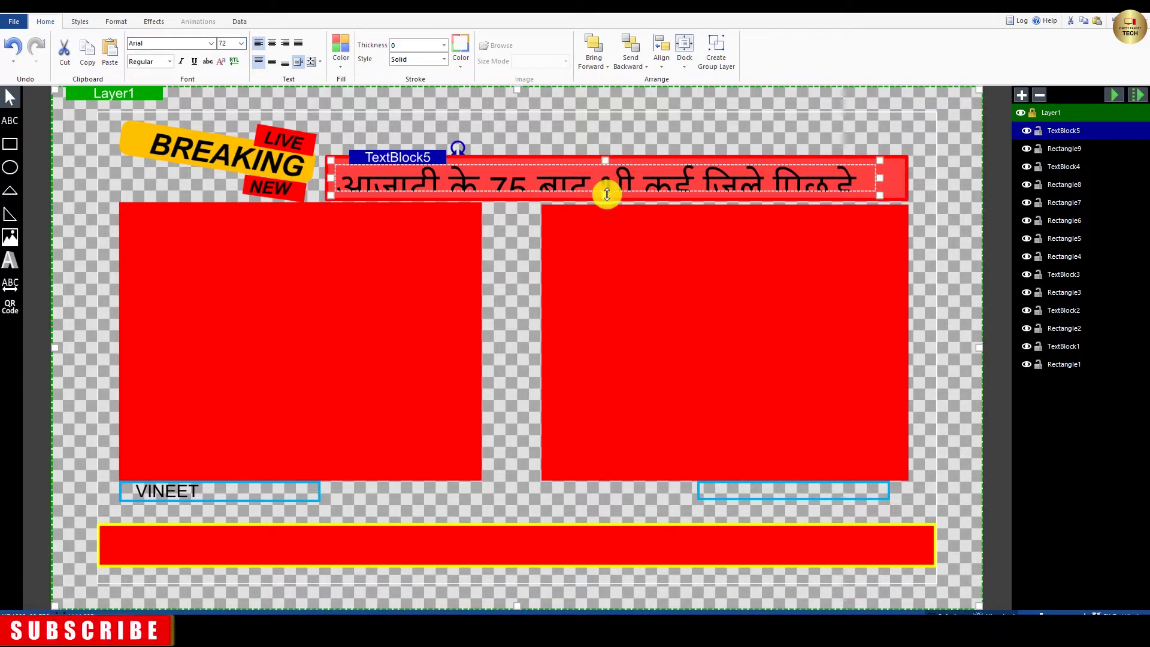
left_click_drag(607, 194, 605, 204)
left_click_drag(606, 157, 606, 151)
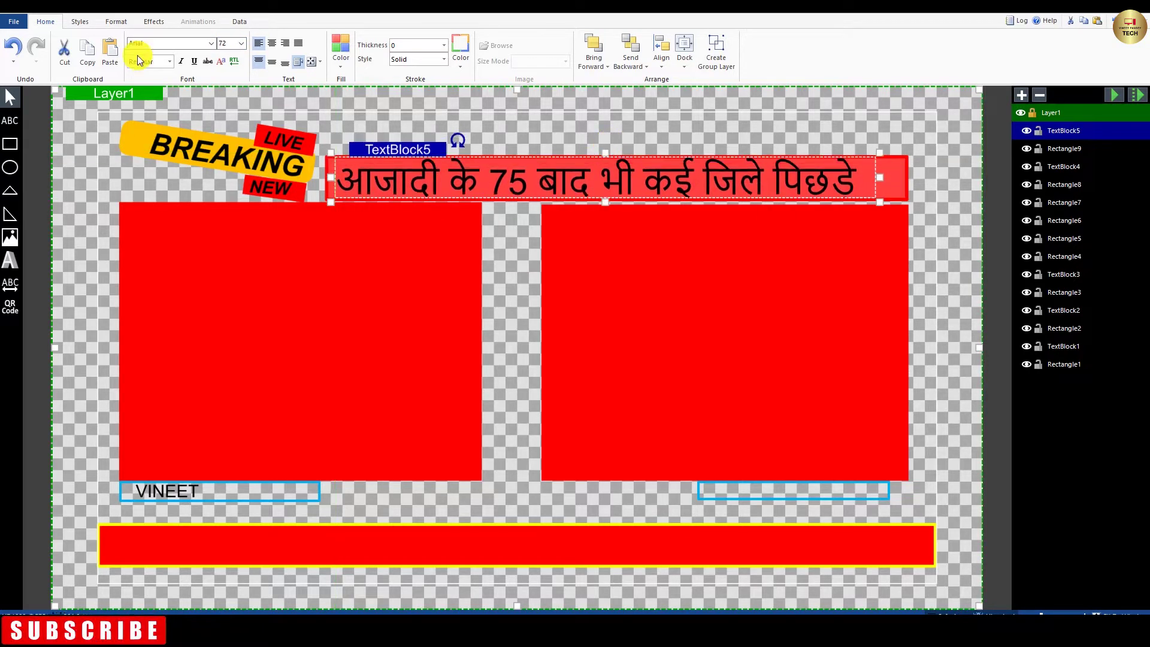
Make the headline bold and reduce its size to 60
left_click(138, 60)
left_click(144, 90)
key("Right")
key("Right")
key("Right")
key("Right")
key("Right")
key("Right")
key("Right")
key("Right")
key("Right")
key("Right")
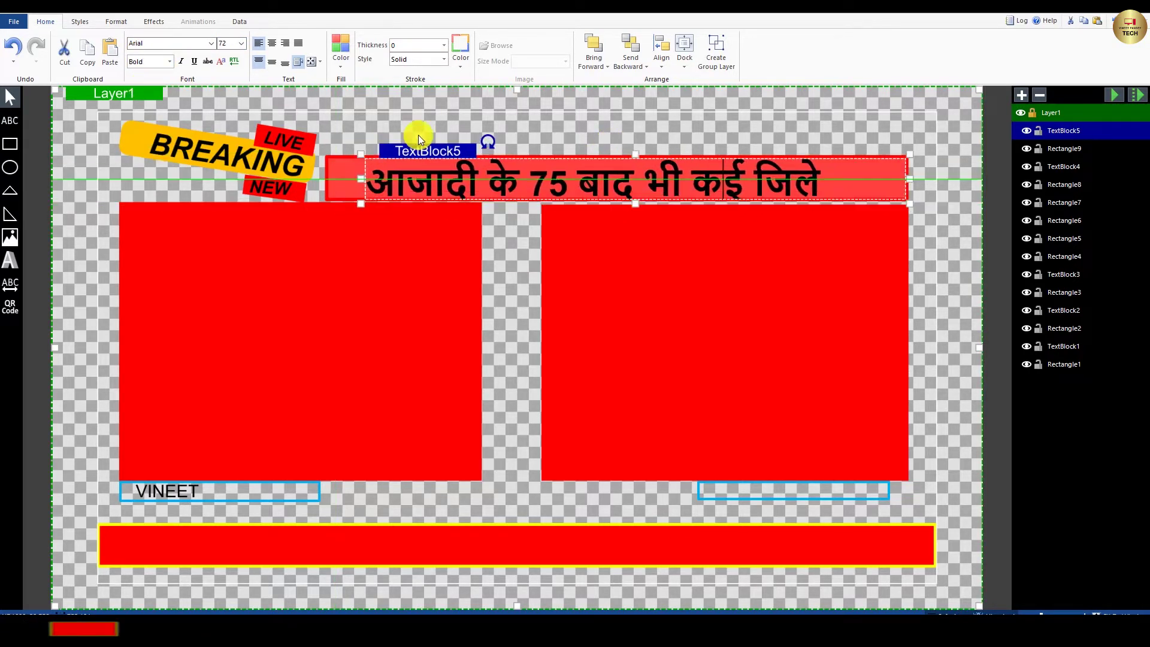
left_click(241, 43)
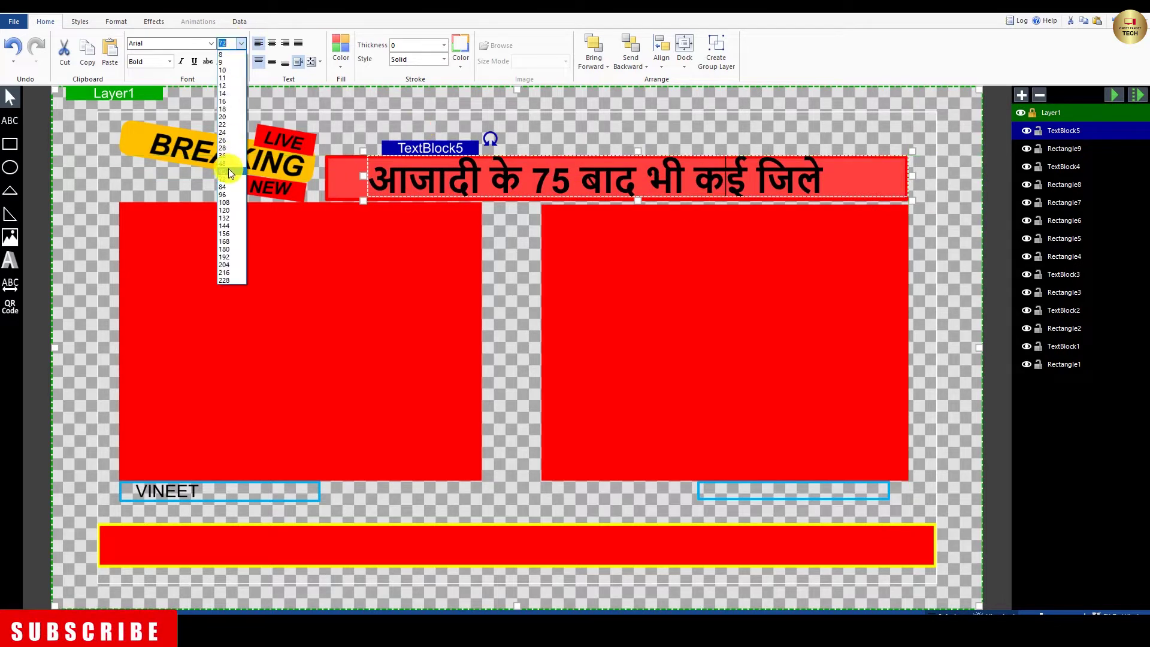
left_click(227, 165)
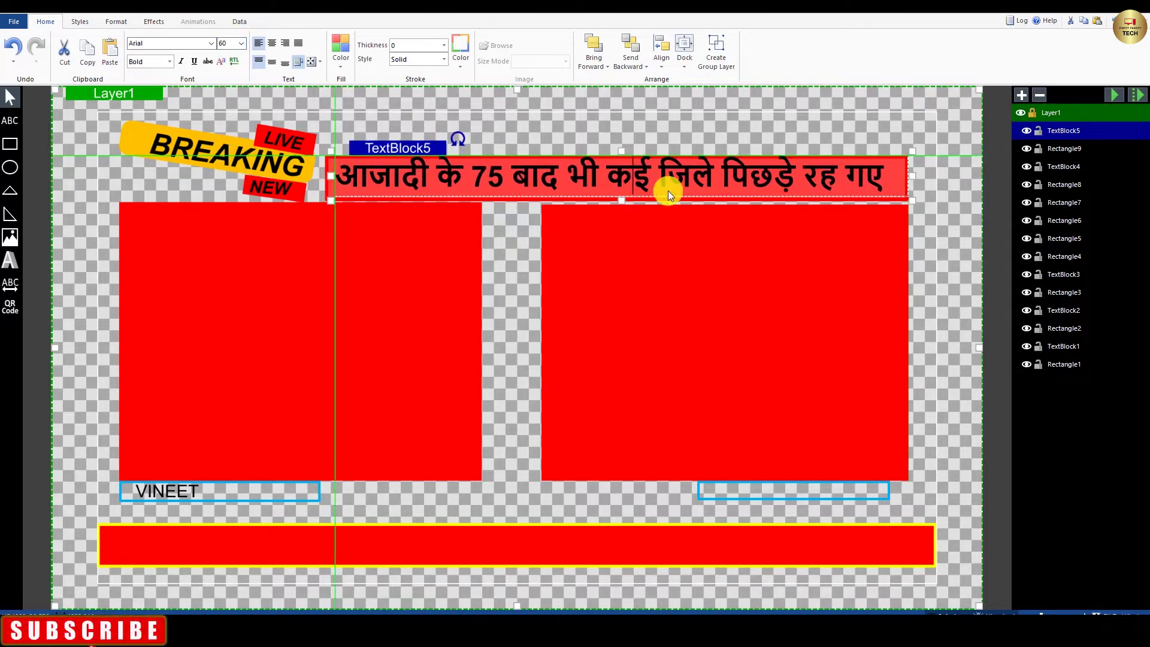
left_click(470, 429)
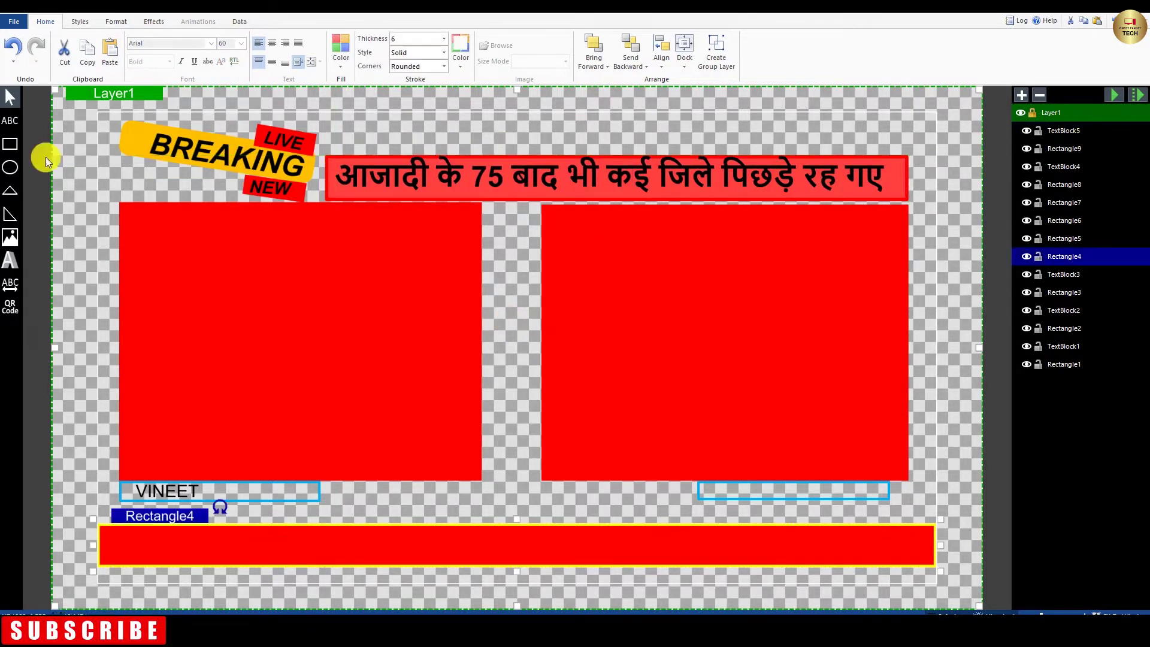
Add a text box across the bottom ticker and paste the first Hindi phrase
left_click(9, 121)
left_click_drag(114, 530, 903, 563)
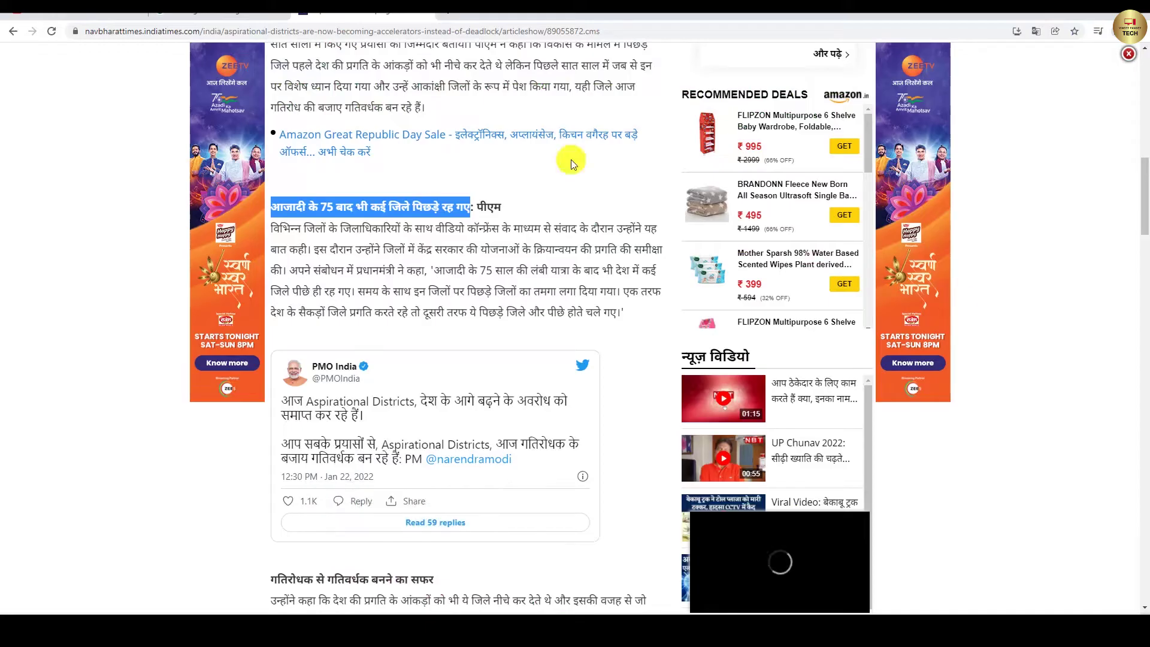
scroll(372, 502, "down", 3)
scroll(470, 341, "down", 4)
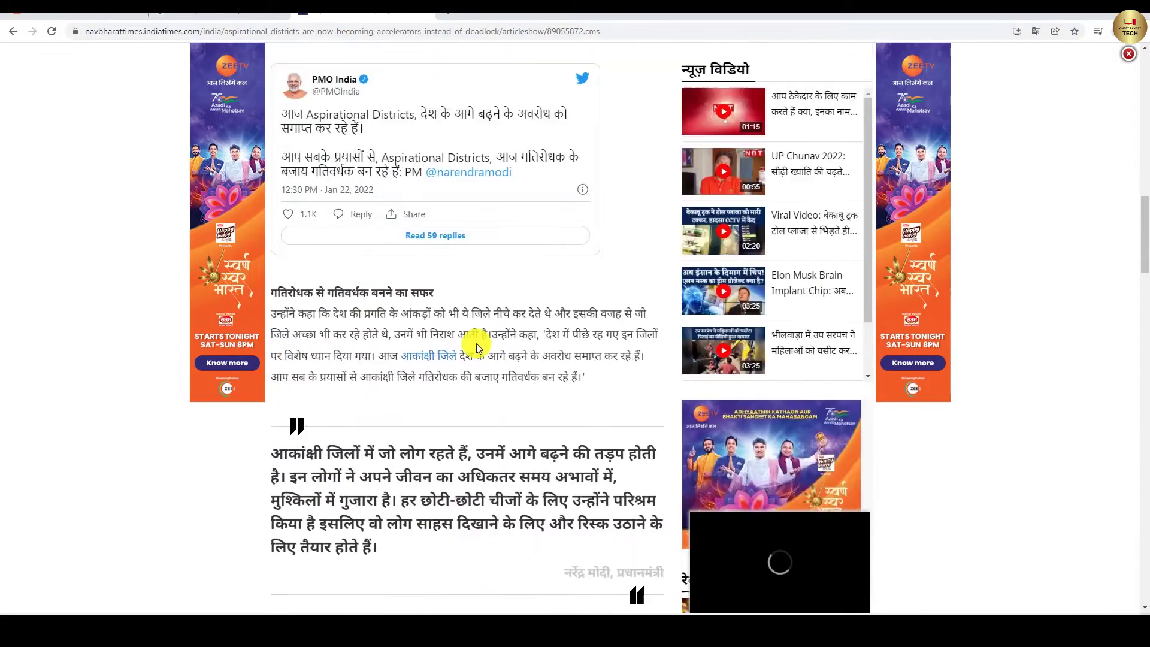
left_click_drag(472, 262, 275, 264)
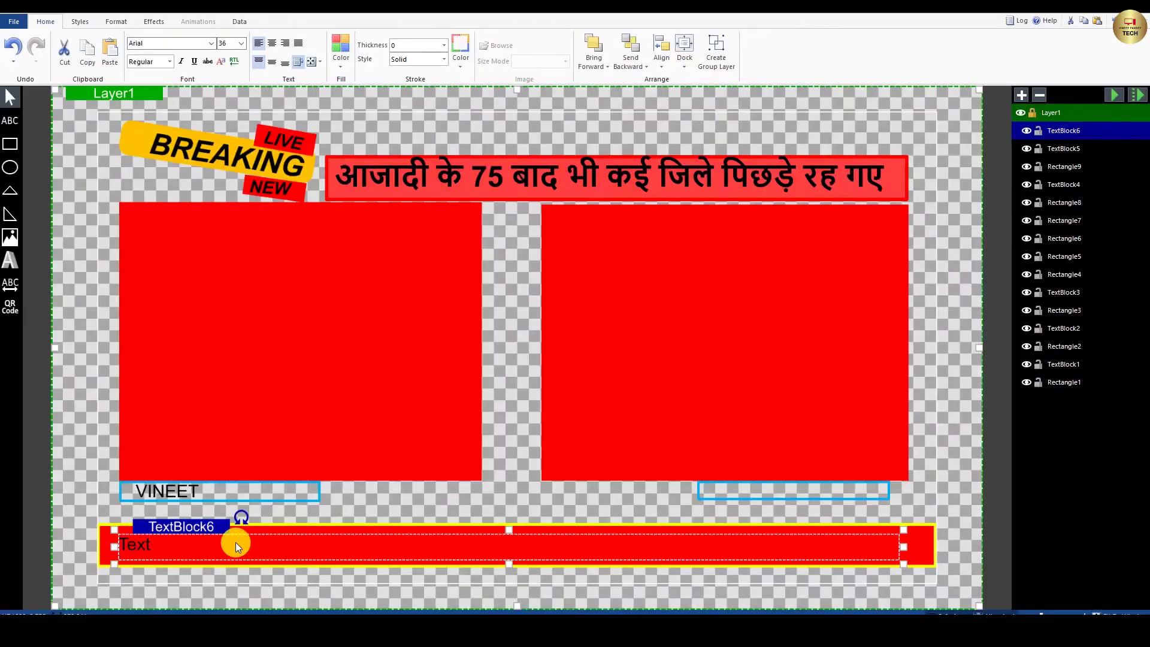
type("आकांक्षी जिलों में जो लोग रहते हैं,")
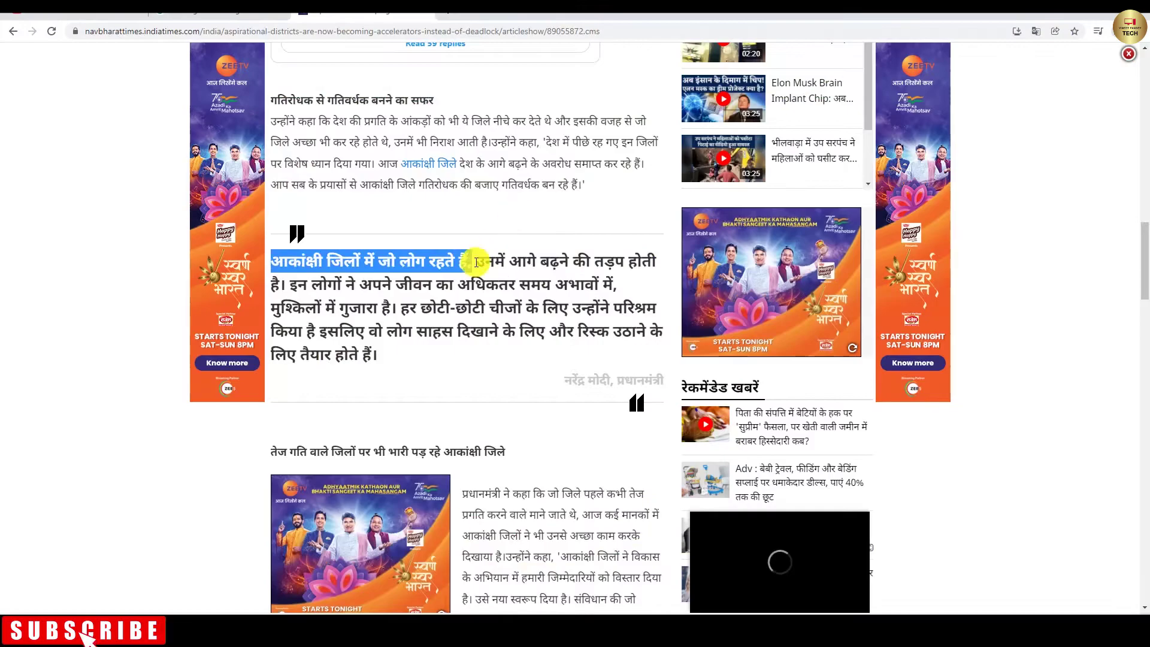
Append the second Hindi phrase to the ticker and set its size to 48
left_click_drag(469, 259, 660, 262)
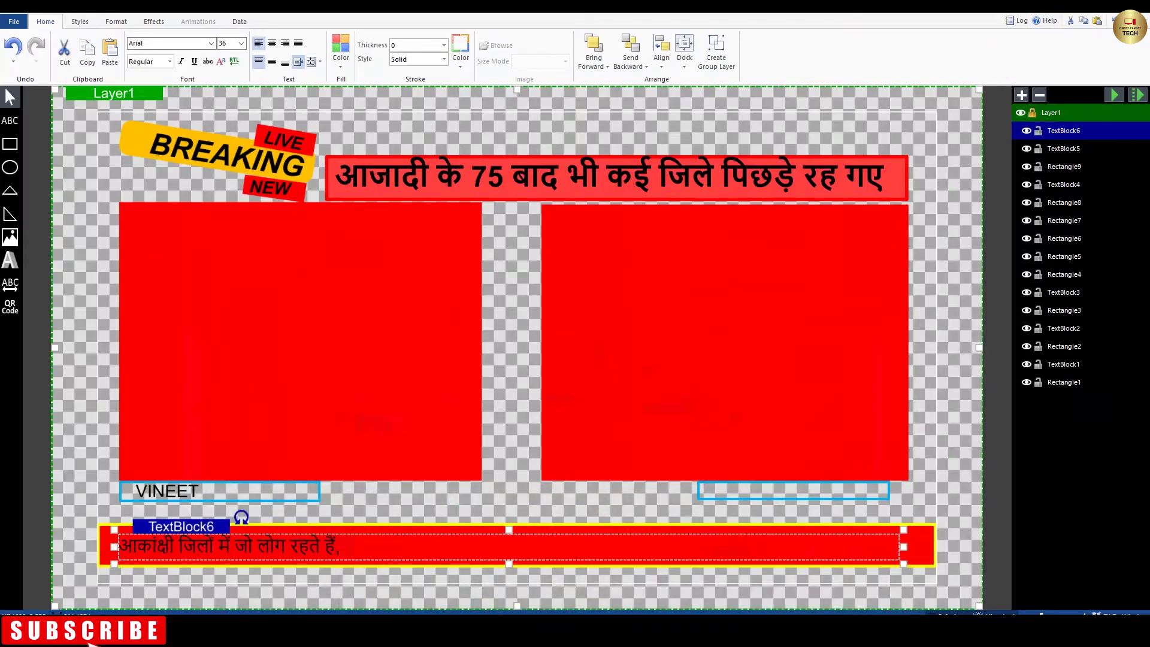
type("उनमें आगे बढ़ने की तड़प होती")
left_click(241, 43)
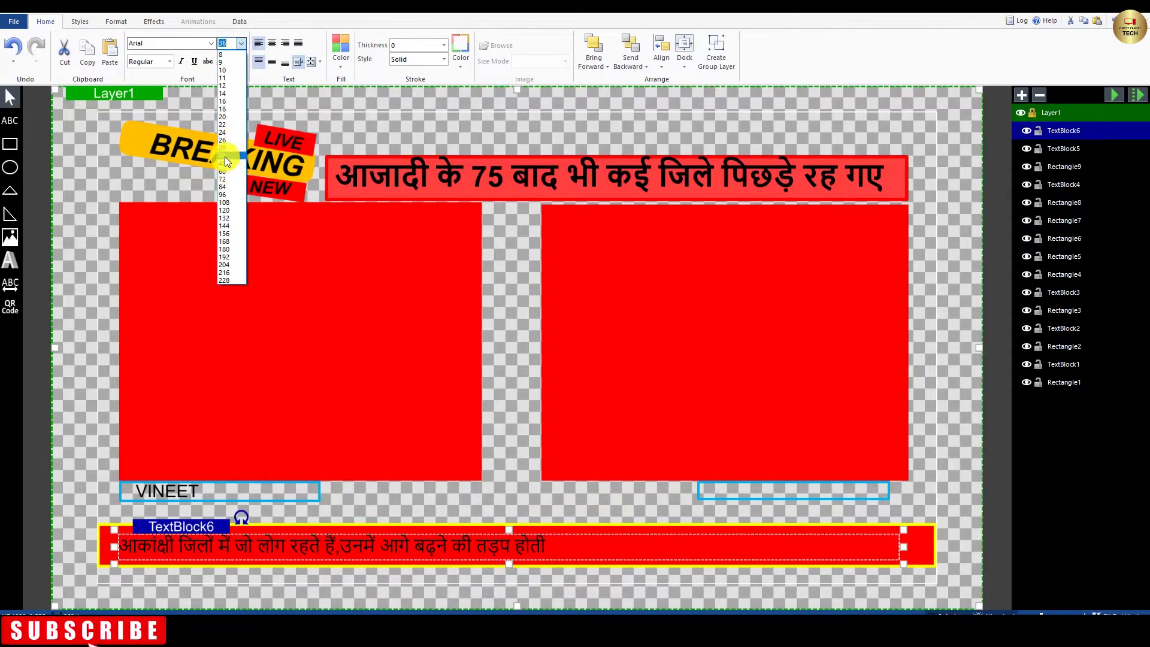
left_click(224, 163)
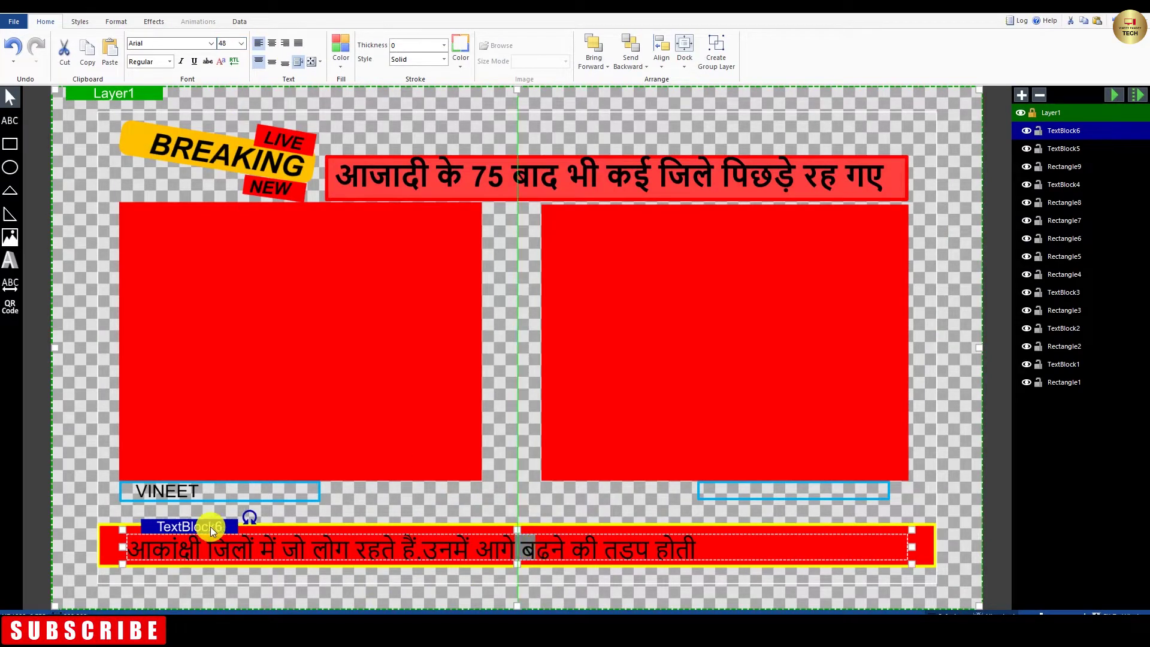
left_click(262, 523)
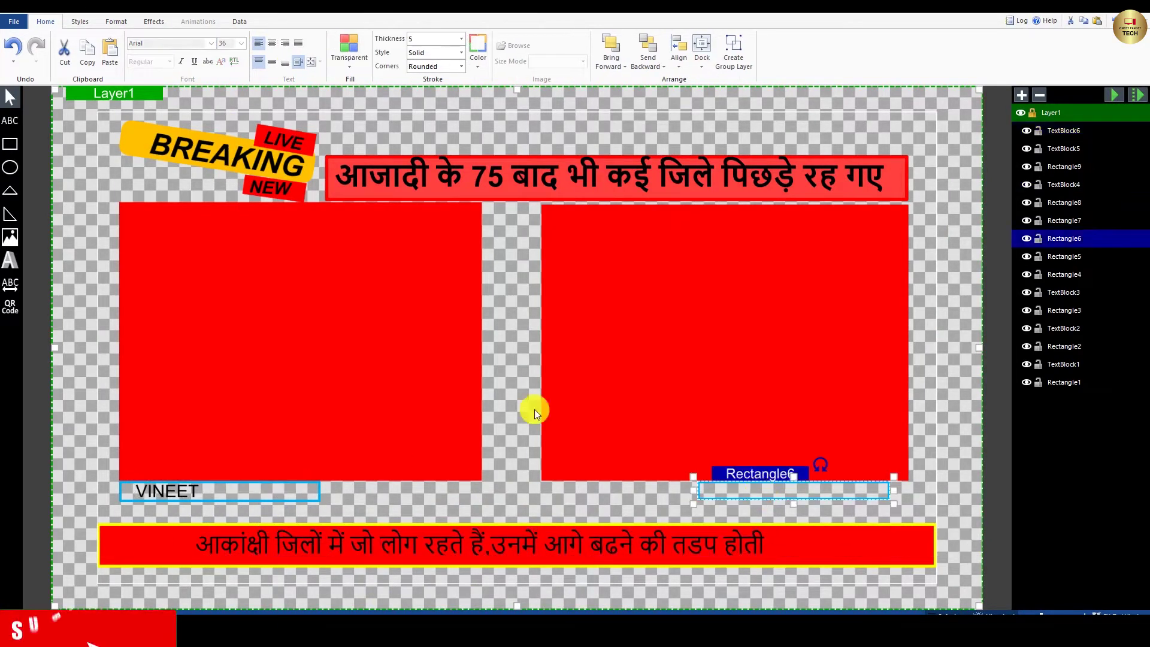
left_click(9, 120)
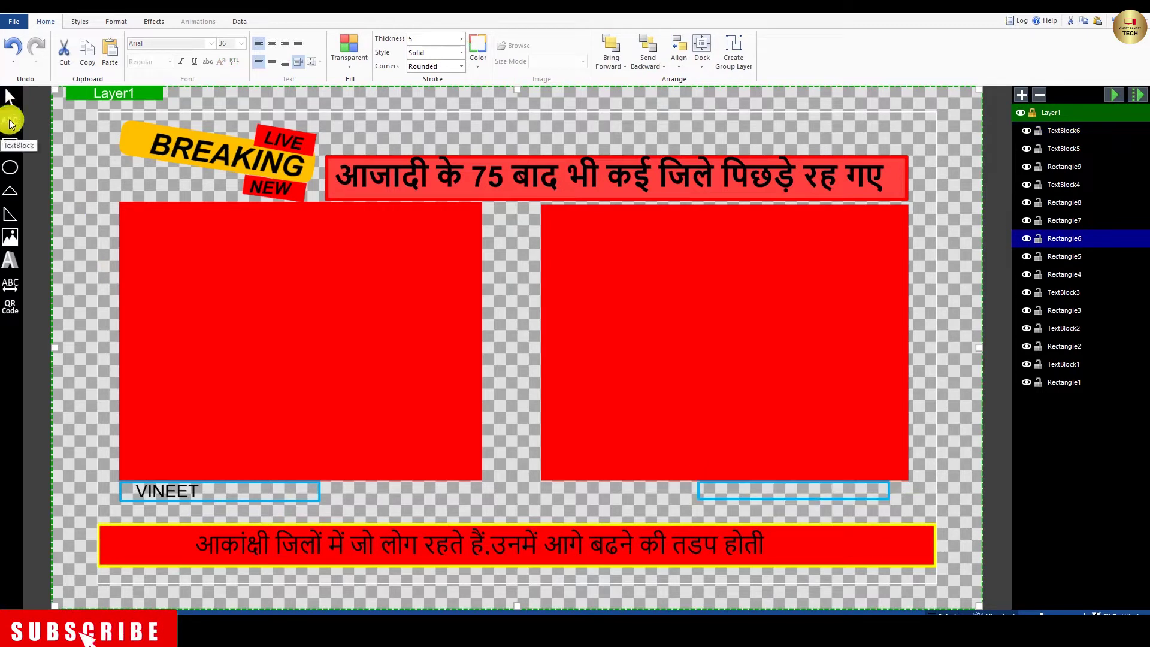
left_click(766, 496)
key("ctrl+z")
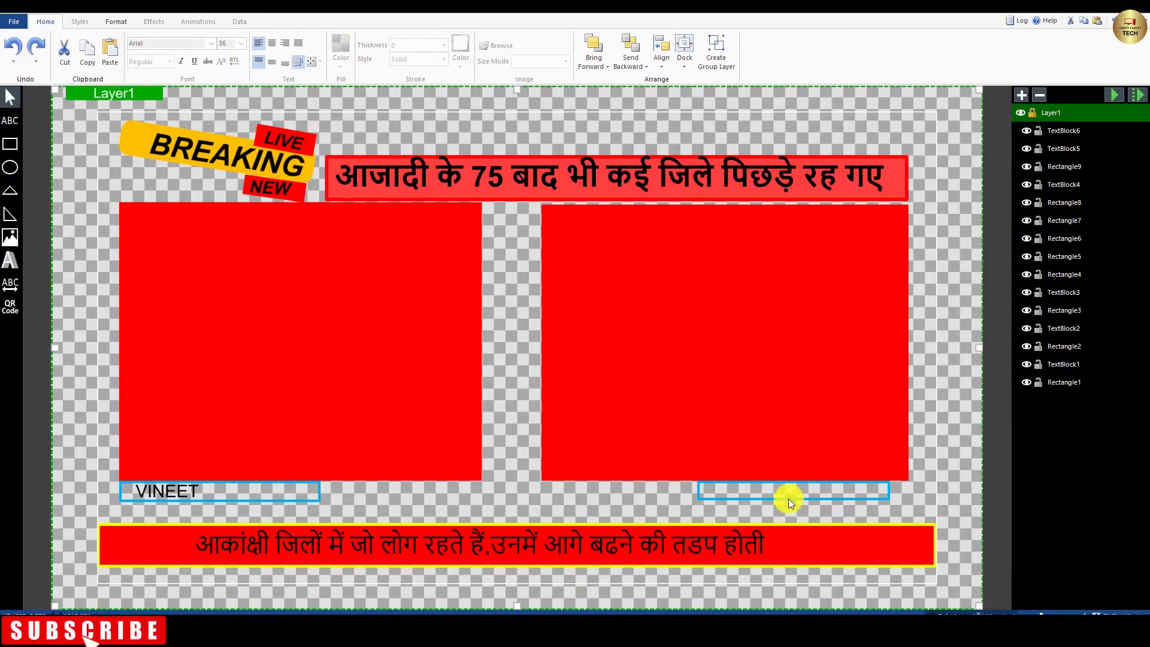
left_click_drag(789, 503, 708, 504)
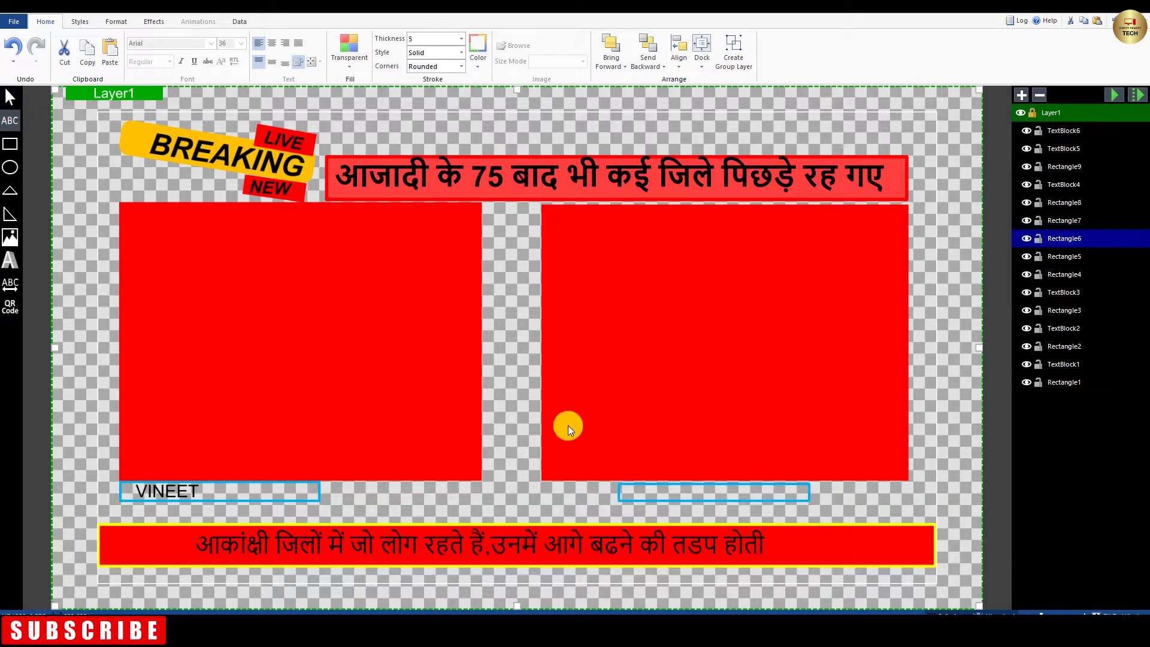
left_click(628, 487)
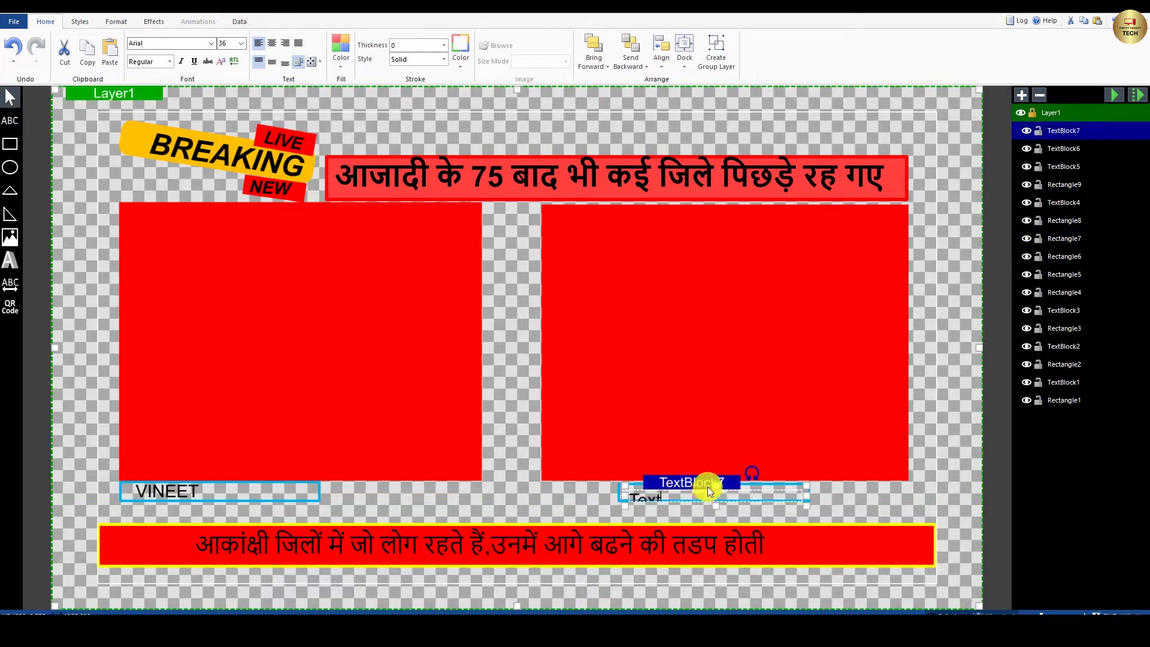
key("BackSpace")
key("BackSpace")
key("BackSpace")
key("BackSpace")
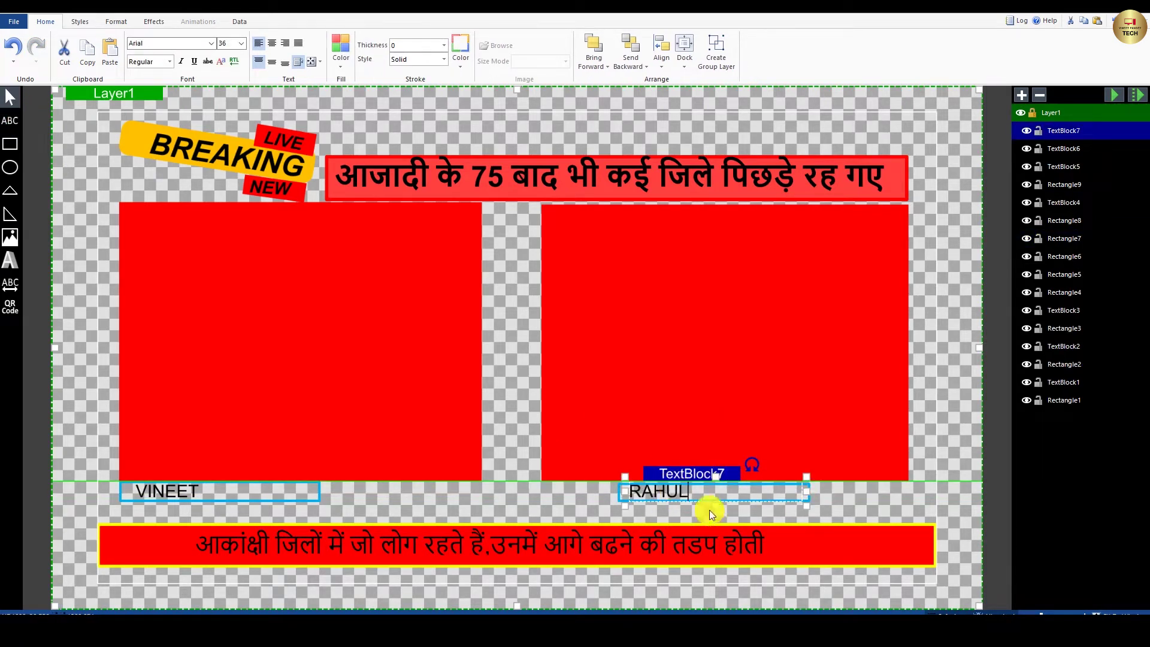
left_click(624, 496)
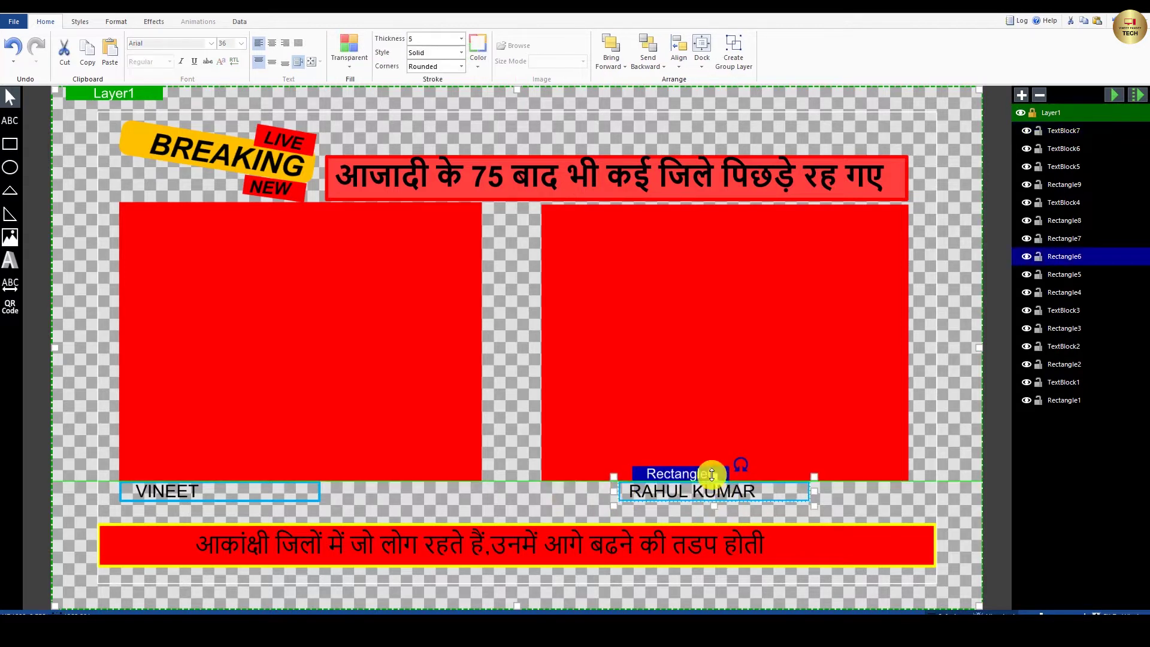
Append the surname PANDEY to the left name
left_click(823, 509)
left_click(221, 491)
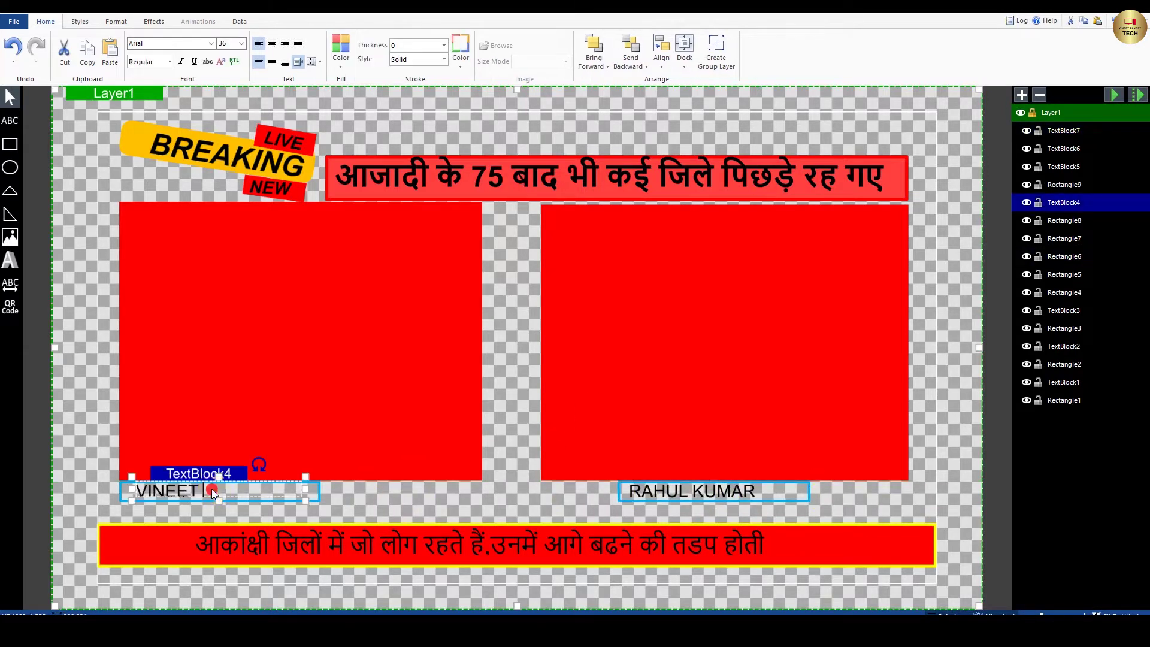
left_click(570, 312)
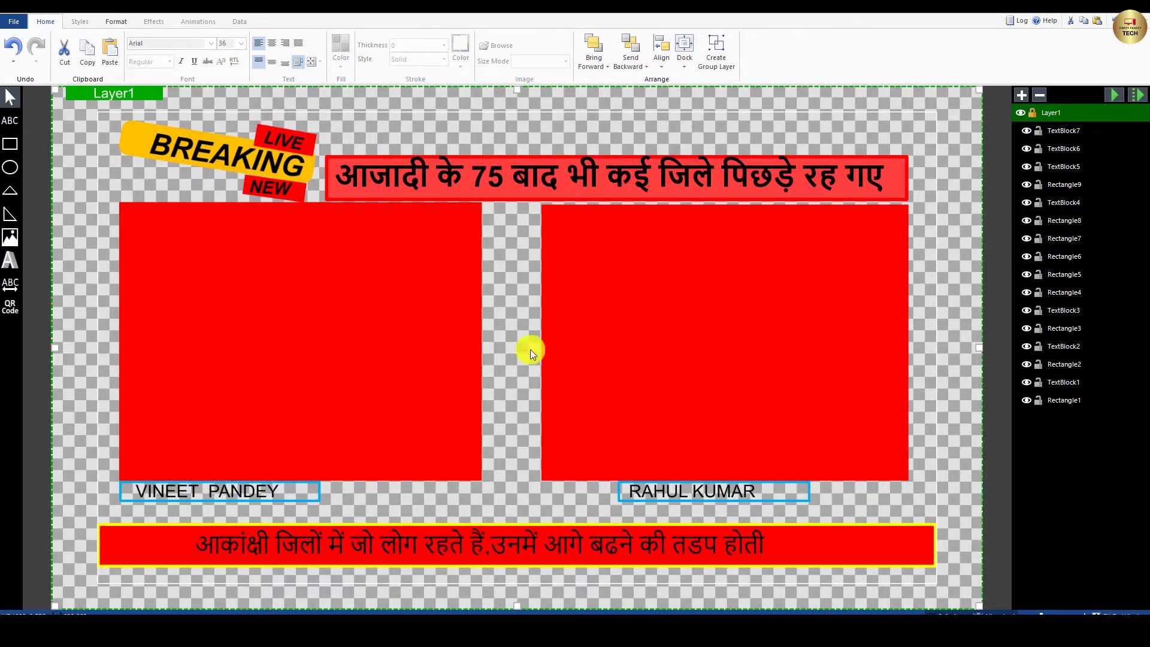
left_click(258, 253)
Make both video frames' fill transparent with red outlines
left_click(461, 51)
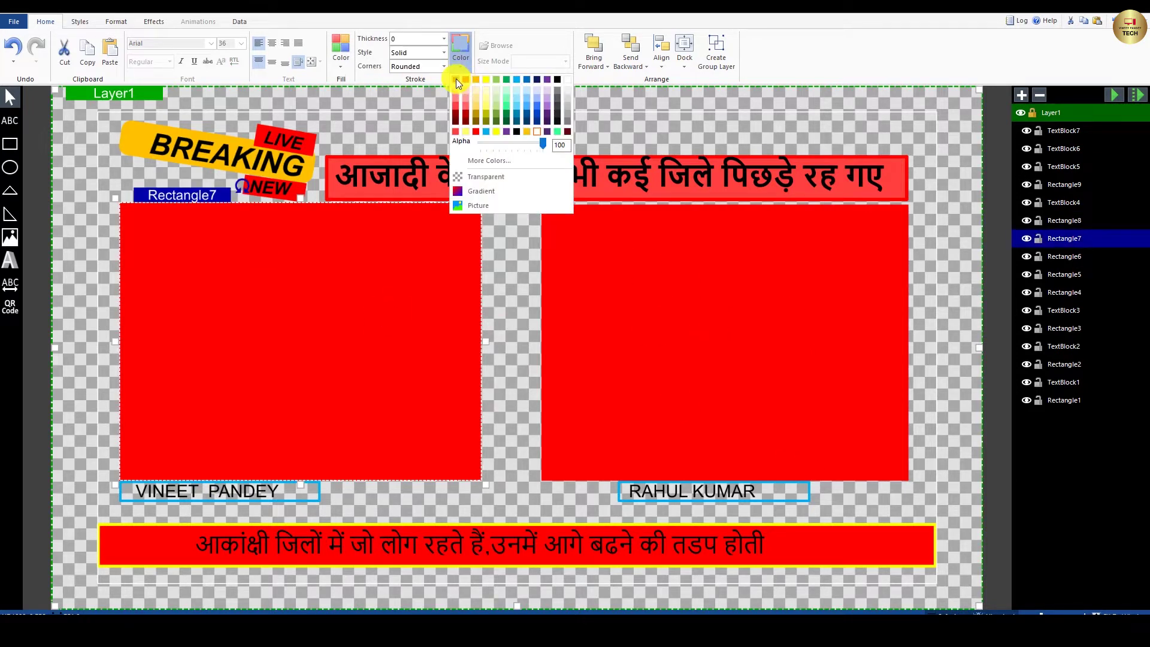
left_click(455, 79)
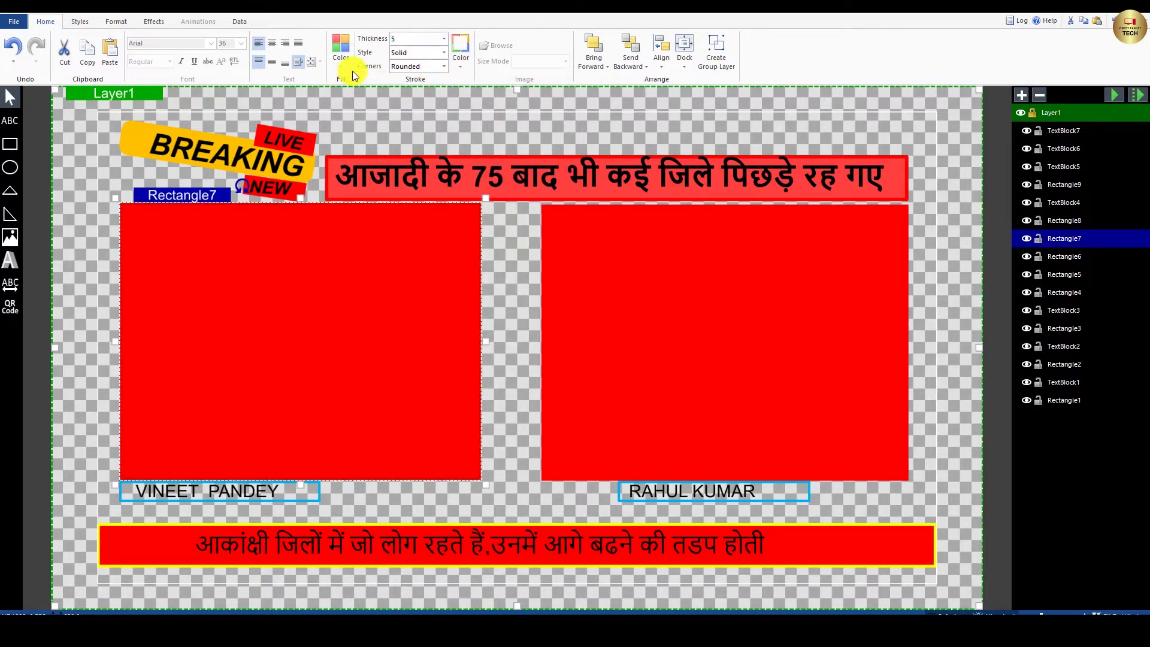
left_click(351, 70)
left_click(433, 175)
left_click(557, 215)
left_click(460, 68)
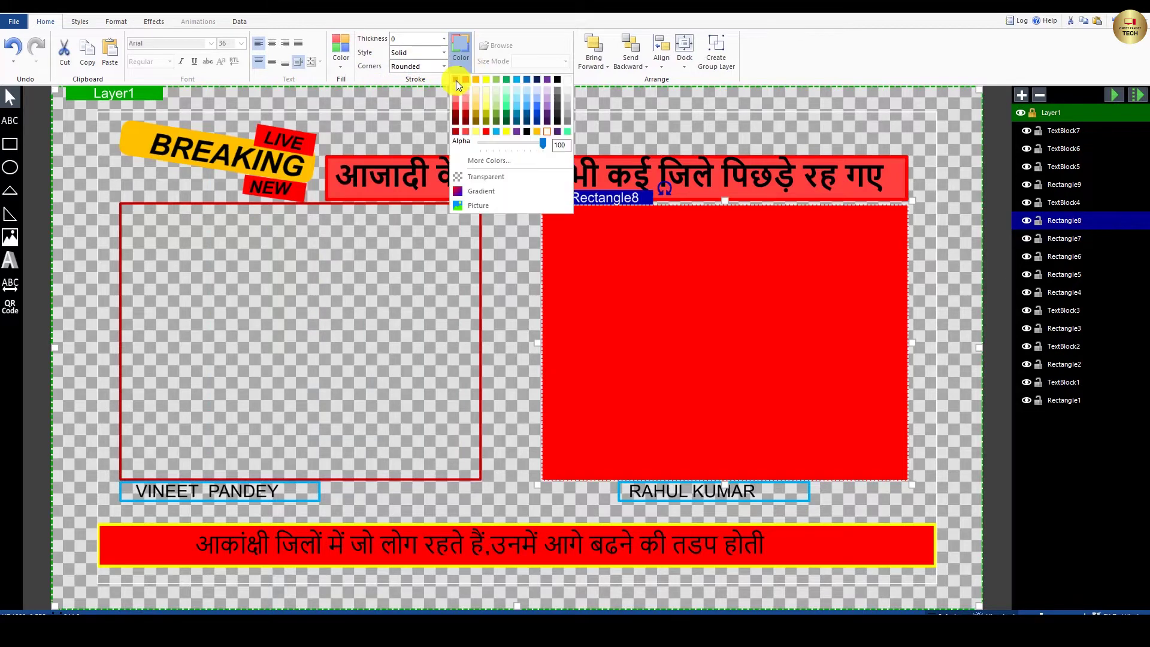
left_click(455, 79)
left_click(349, 57)
left_click(359, 176)
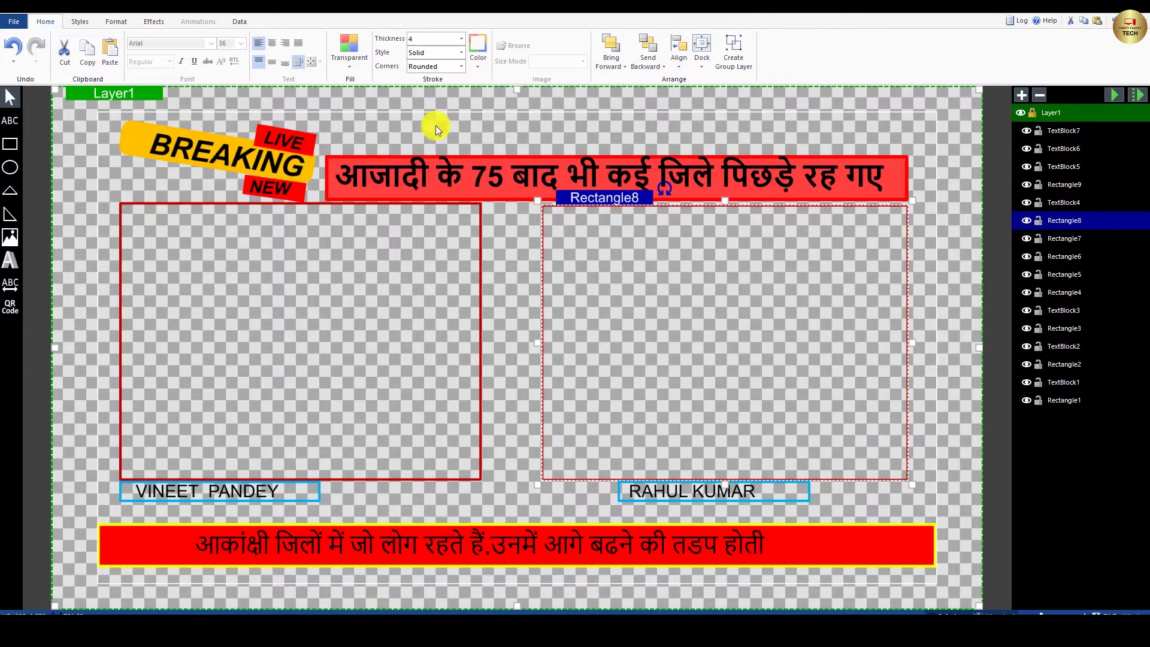
Set both video frames' outline thickness to 10
left_click(461, 38)
left_click(463, 79)
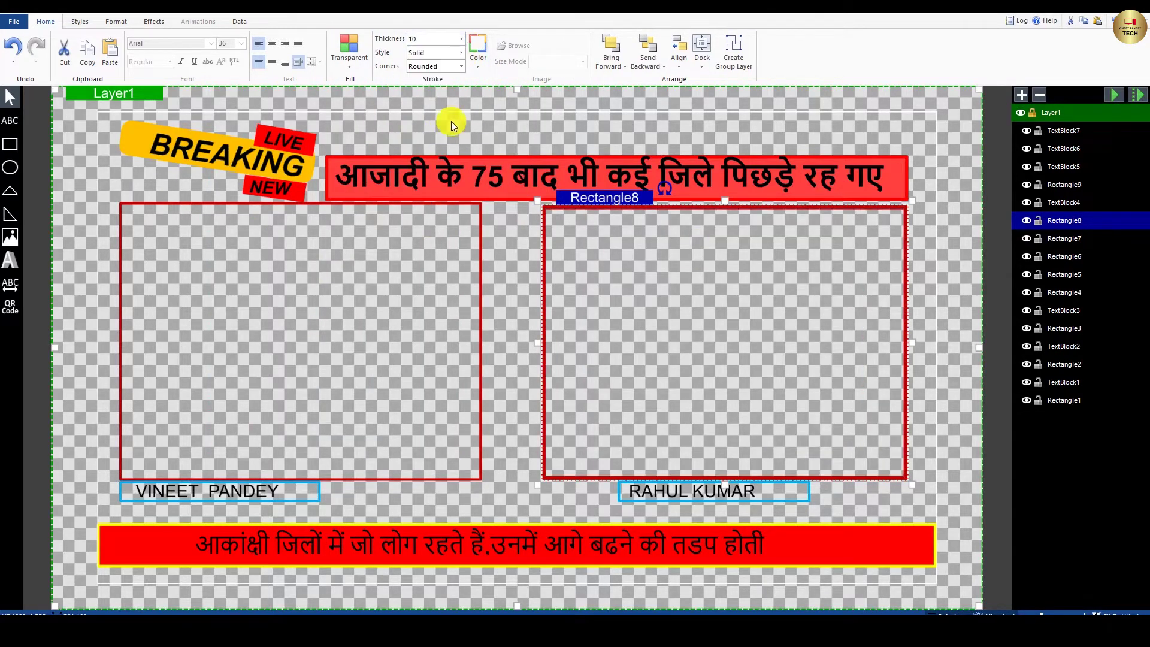
key("Tab")
left_click(462, 38)
left_click(427, 134)
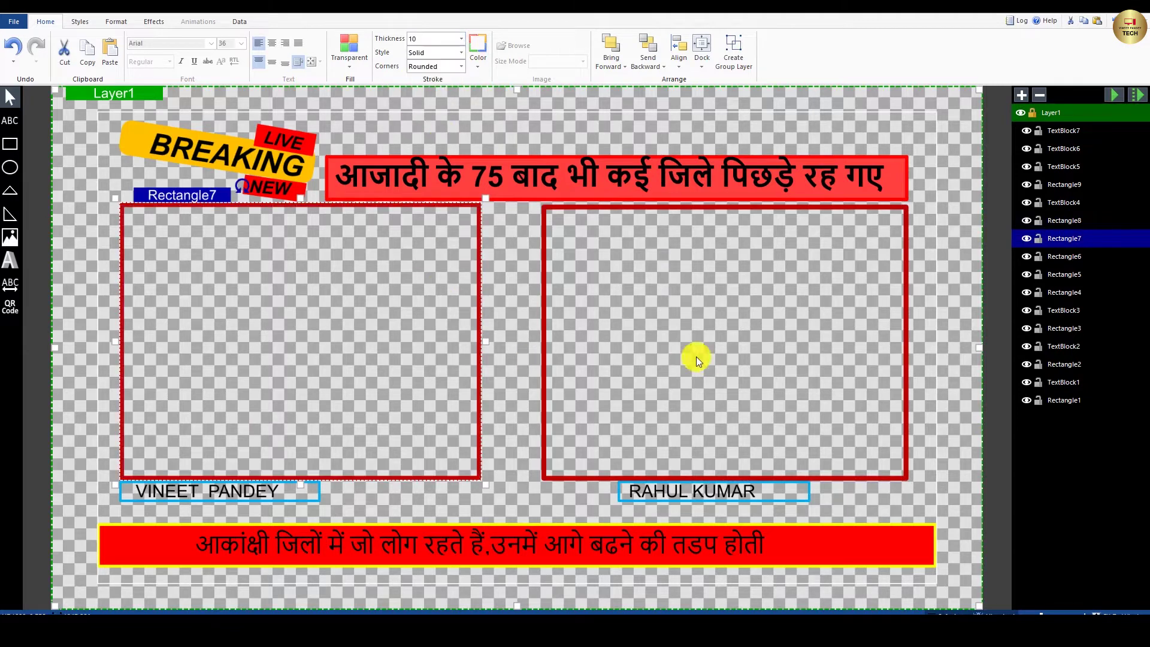
left_click(80, 21)
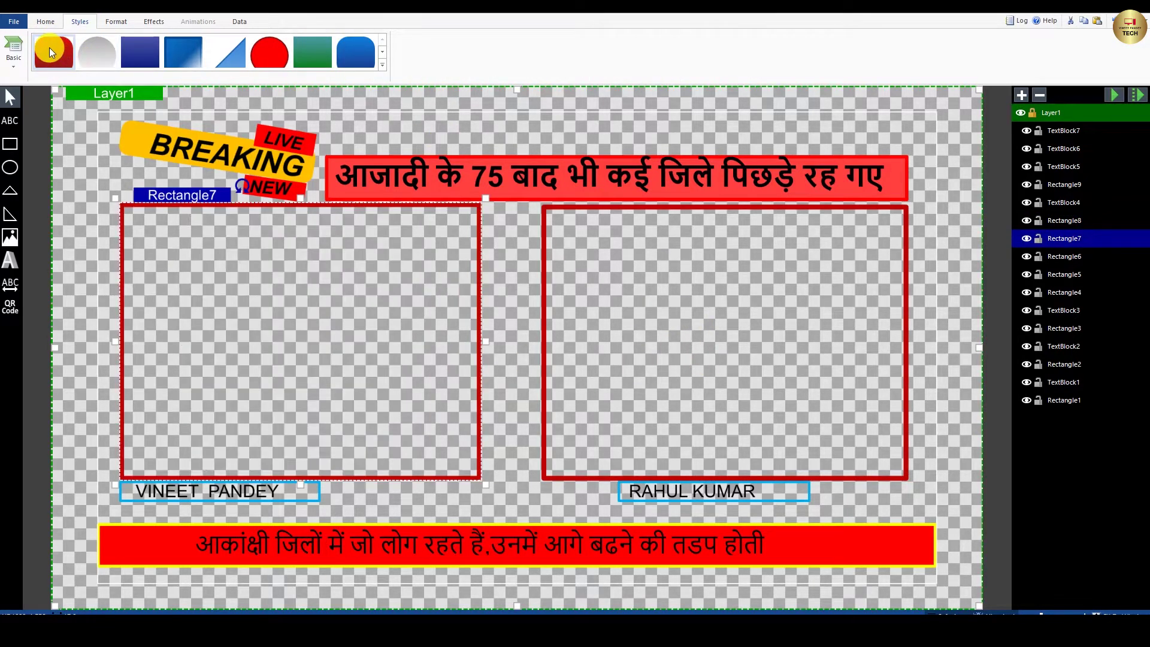
left_click(42, 21)
Try black, then green outlines on both video frames
left_click(638, 286)
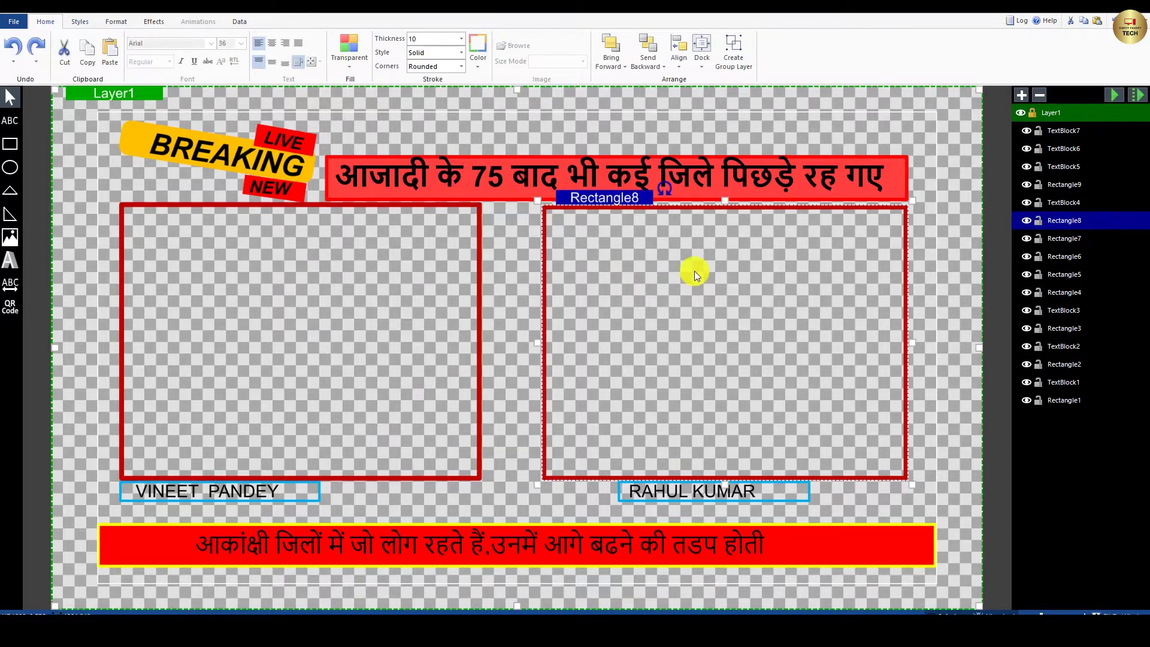
left_click(477, 66)
left_click(575, 77)
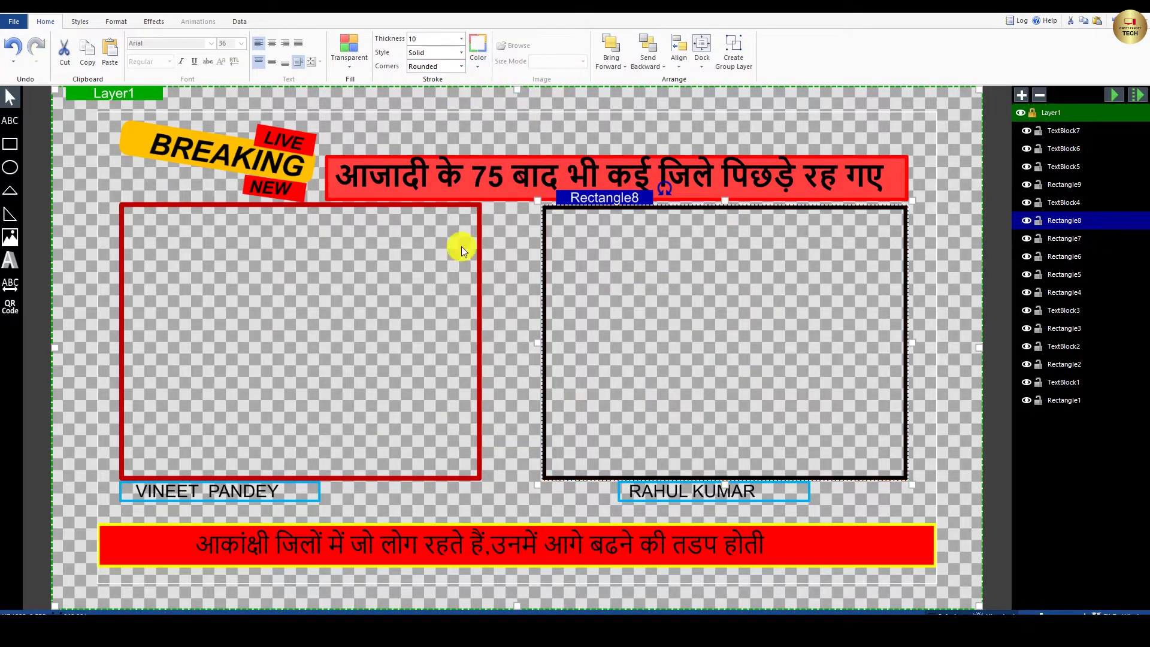
left_click(461, 246)
left_click(479, 67)
left_click(575, 76)
left_click(477, 66)
left_click(515, 146)
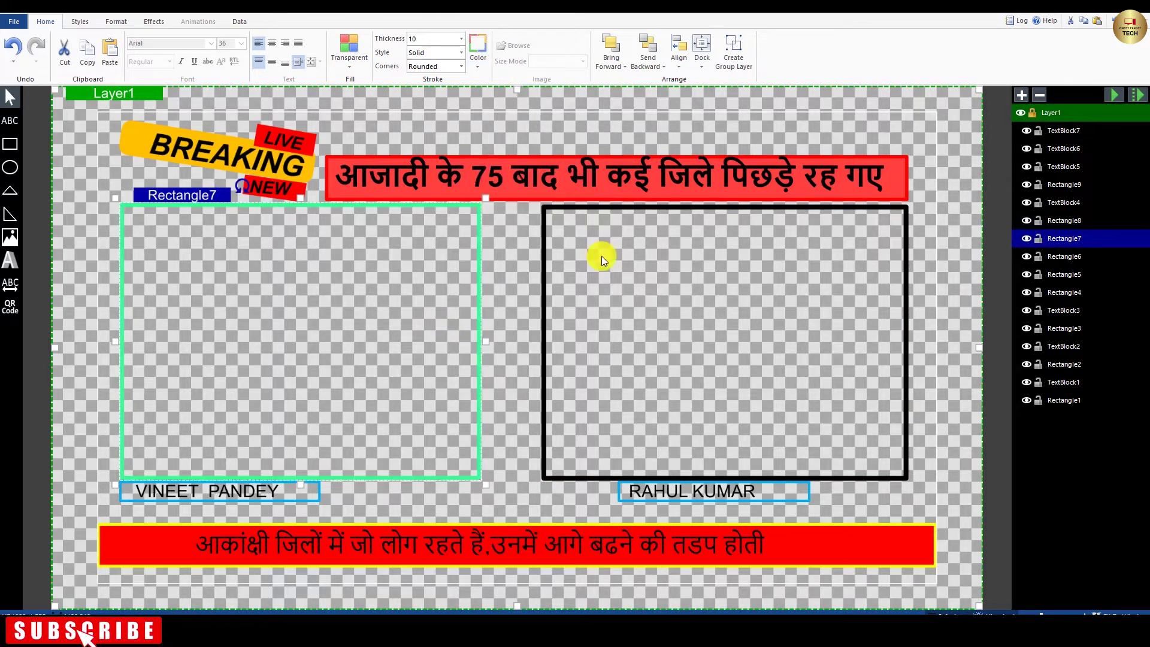
left_click(602, 257)
left_click(477, 66)
left_click(515, 146)
Try a yellow border on the headline bar, then revert it to red
left_click(814, 187)
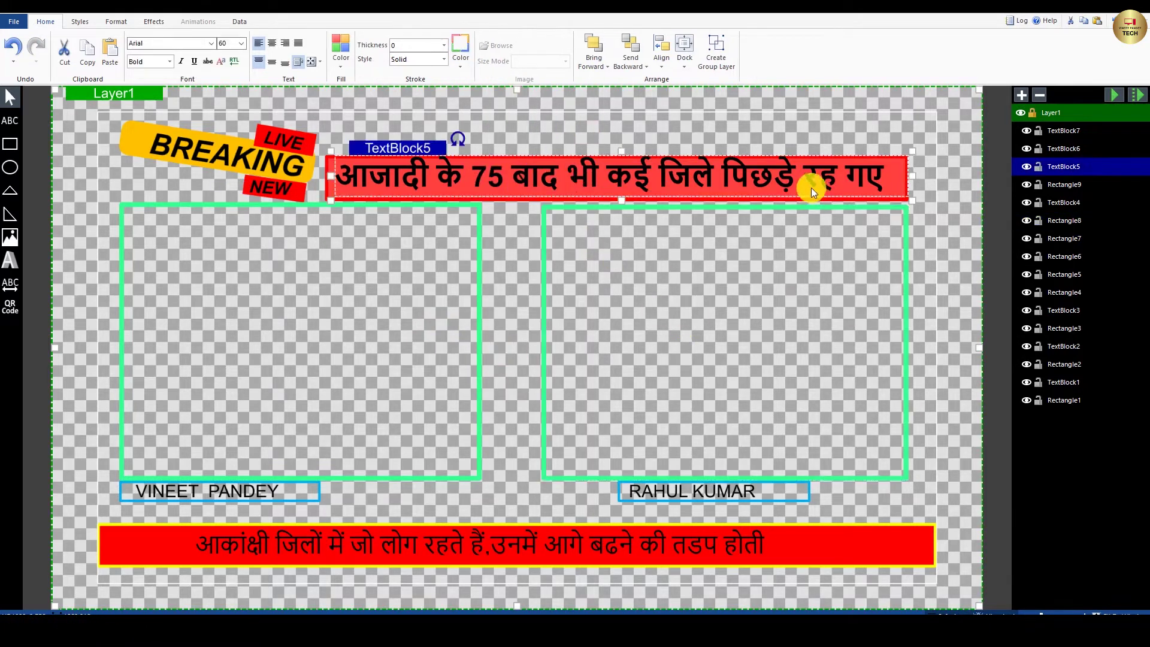
left_click(430, 152)
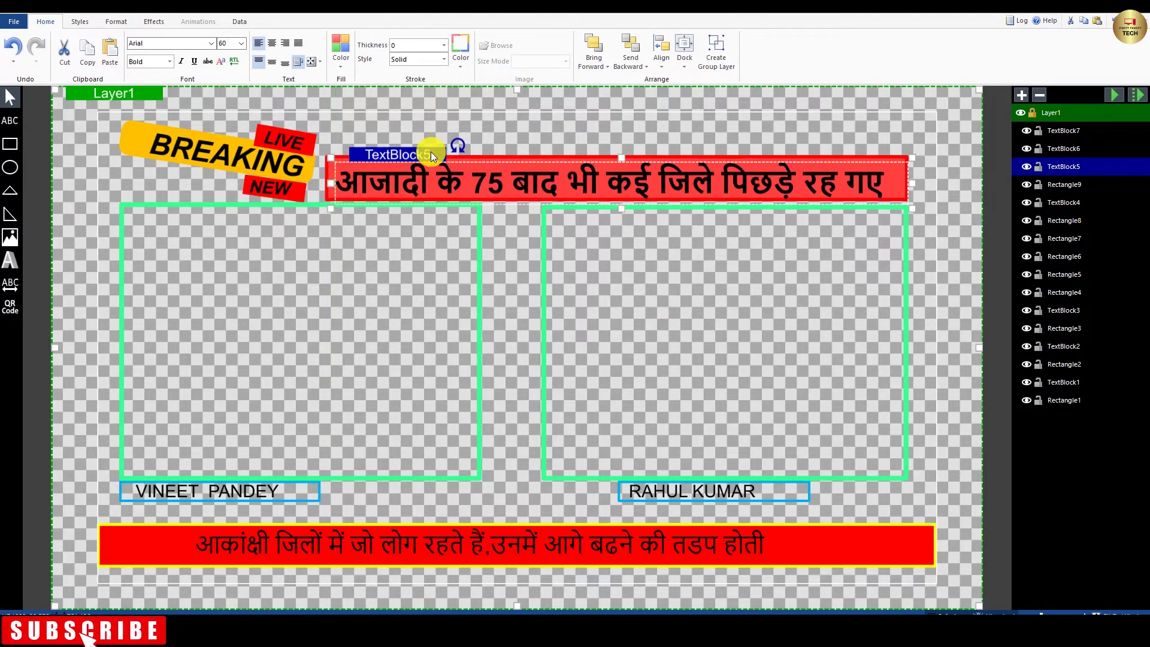
left_click(461, 67)
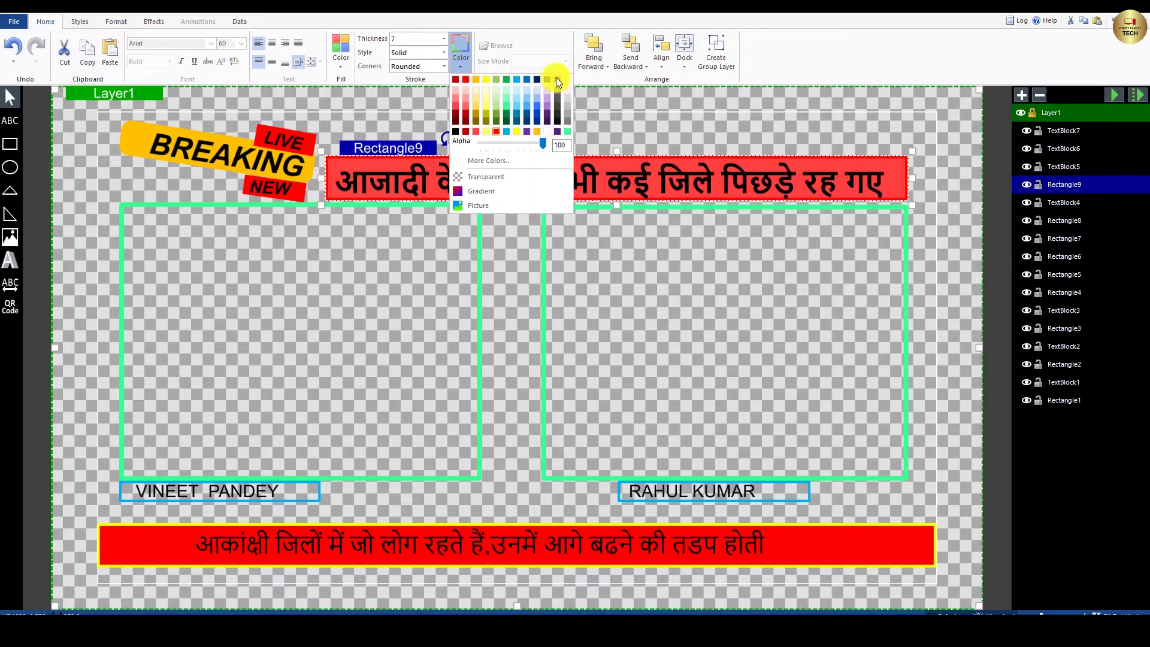
left_click(516, 131)
left_click(460, 66)
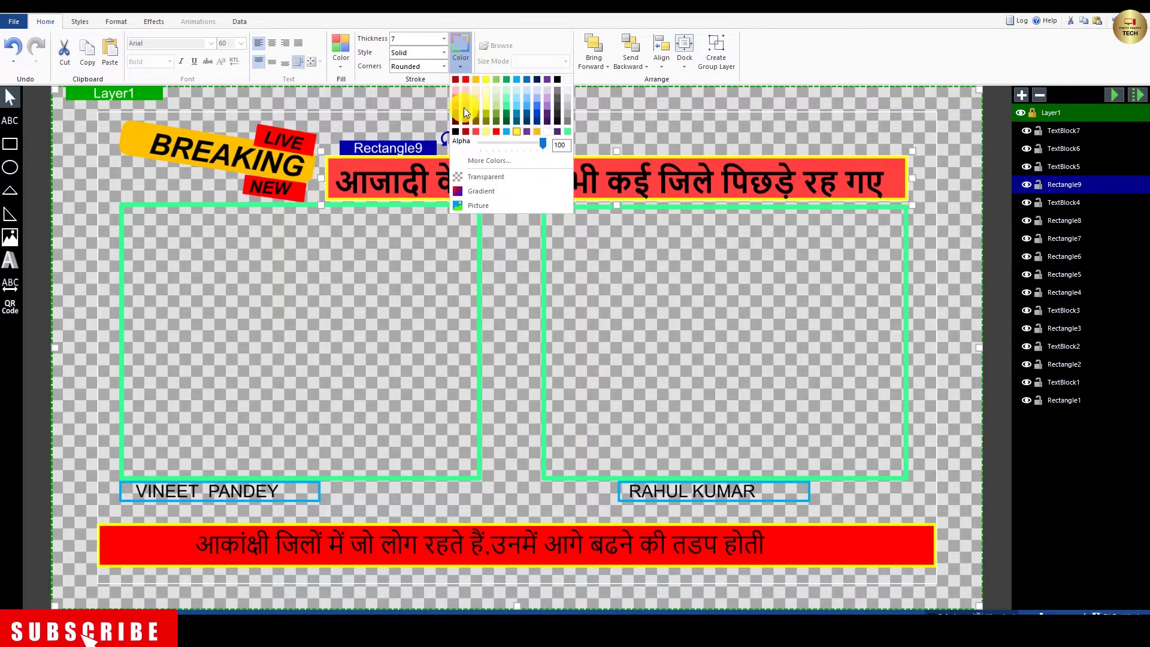
left_click(464, 107)
Give both video frames a dark red outline
left_click(545, 208)
left_click(478, 66)
left_click(473, 79)
key("Tab")
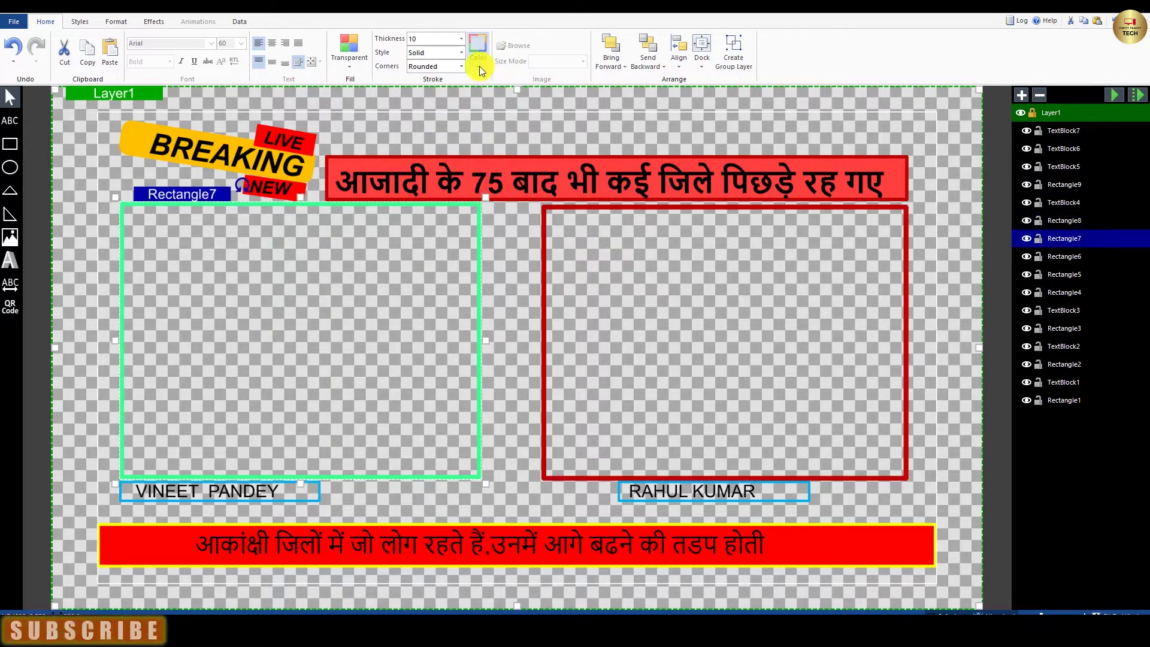
left_click(480, 66)
left_click(472, 79)
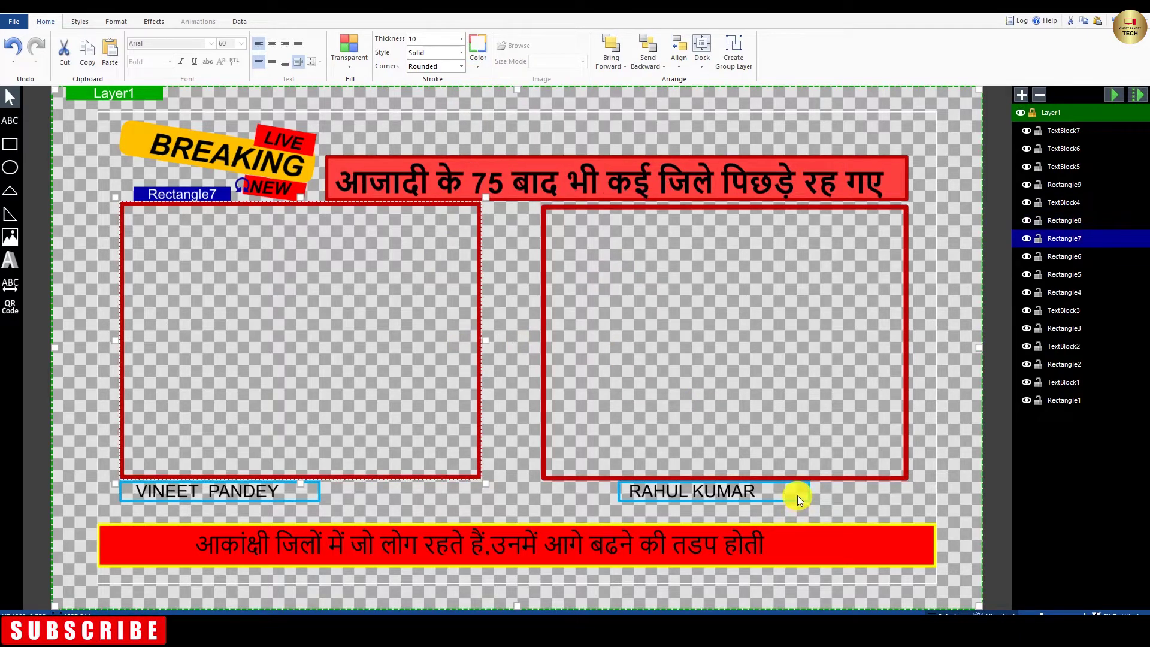